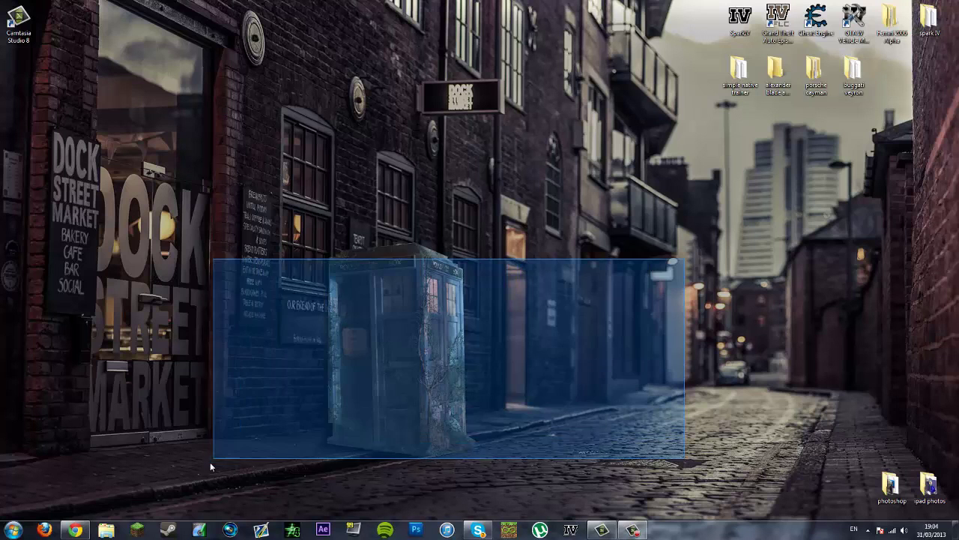
pyautogui.moveTo(353, 345); pyautogui.dragTo(557, 245)
pyautogui.moveTo(612, 220); pyautogui.dragTo(500, 278)
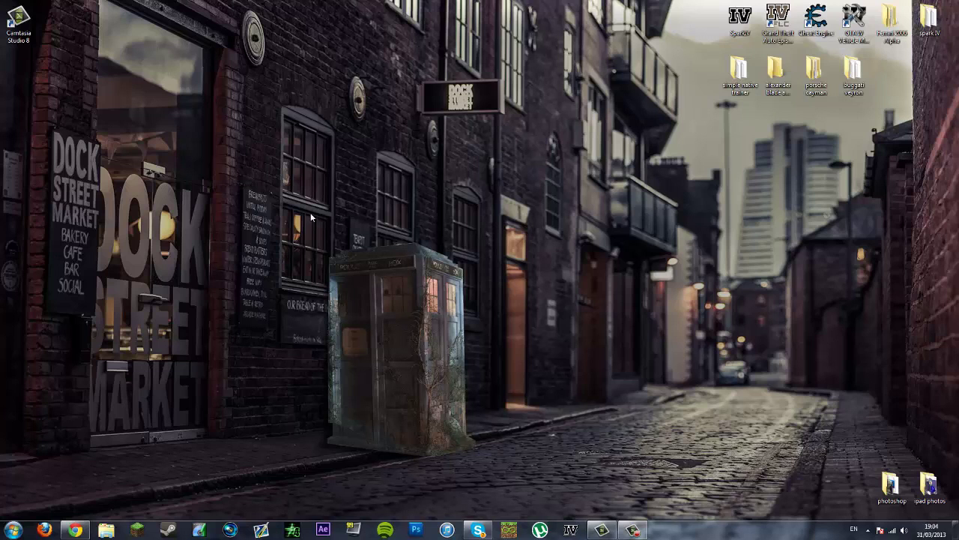
pyautogui.moveTo(310, 212); pyautogui.dragTo(611, 510)
pyautogui.moveTo(262, 182); pyautogui.dragTo(600, 507)
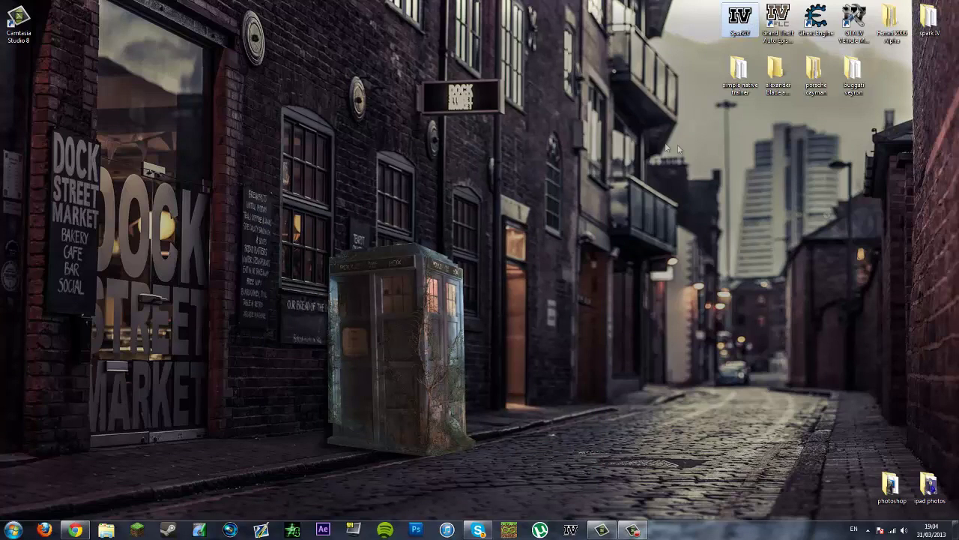
pyautogui.moveTo(583, 267)
pyautogui.mouseDown()
pyautogui.moveTo(746, 167)
pyautogui.moveTo(749, 150)
pyautogui.mouseUp()
# - Move the SparkIV shortcut to an empty area of the desktop and switch to the Audi R8 GT Spyder 2012 page in Chrome
pyautogui.moveTo(740, 33); pyautogui.dragTo(172, 225)
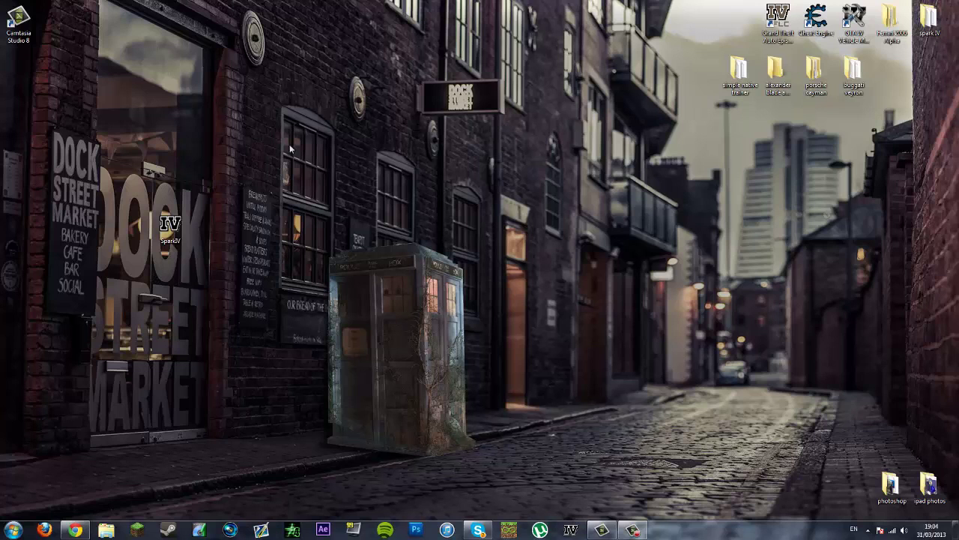
pyautogui.moveTo(75, 530)
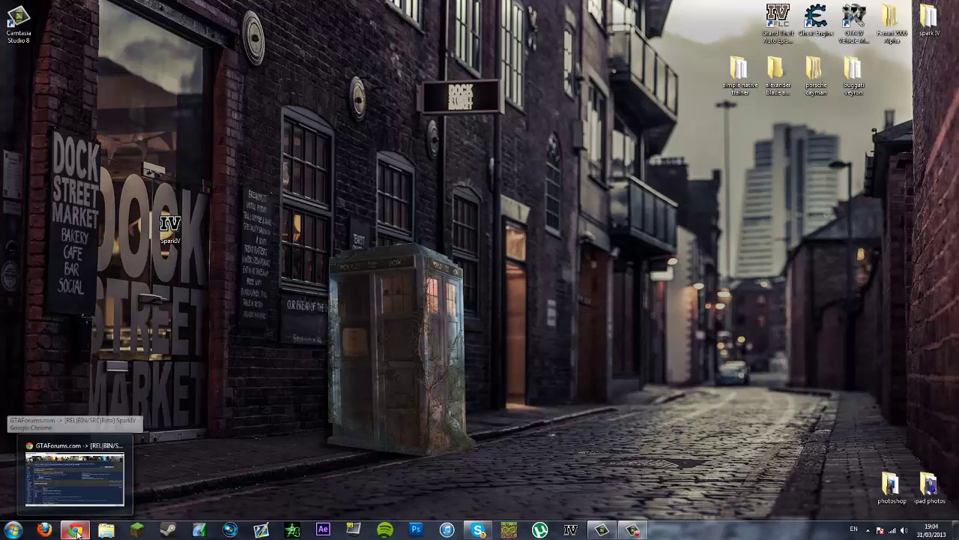
pyautogui.click(219, 382)
pyautogui.click(52, 6)
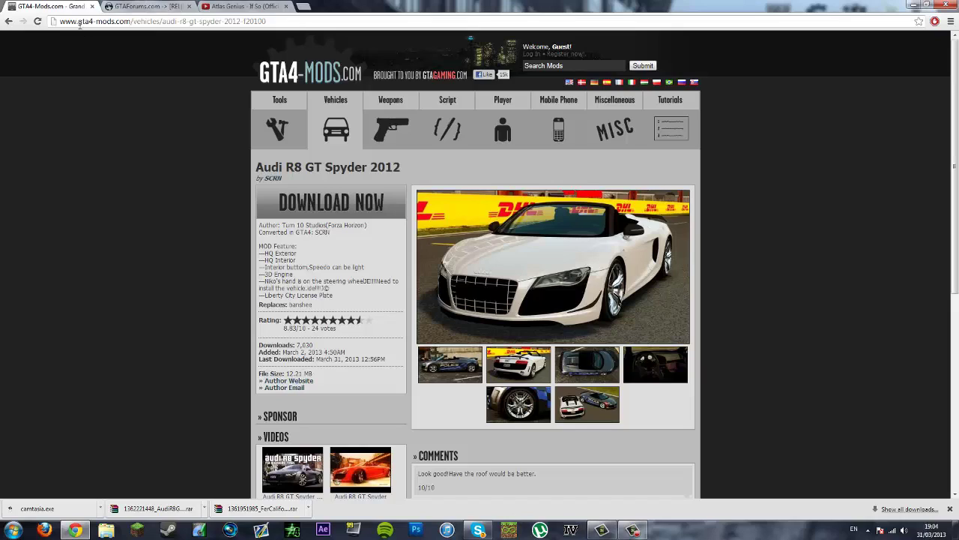
# - Open the GTA4-Mods vehicles category in a separate browser tab and look through the listed vehicle mods
pyautogui.moveTo(107, 21); pyautogui.dragTo(112, 21)
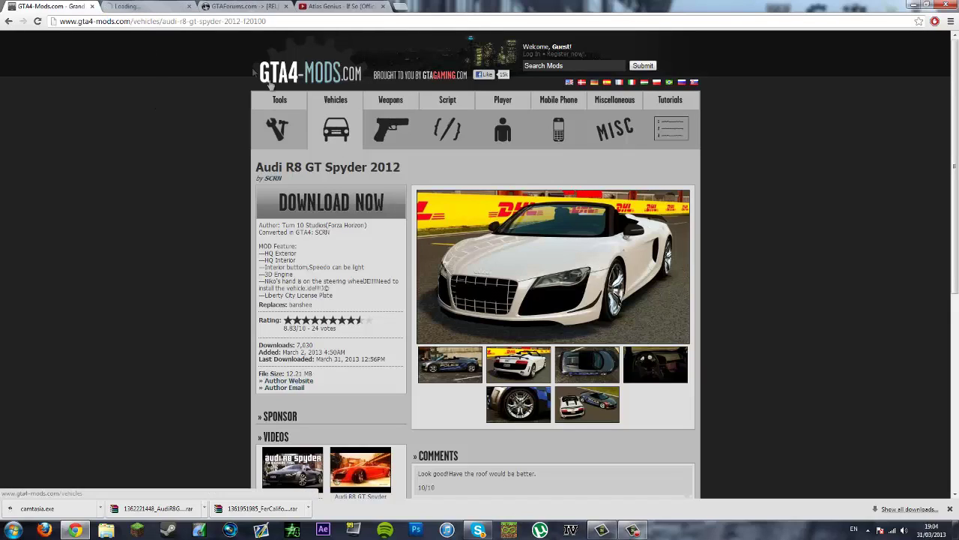
pyautogui.middleClick(337, 142)
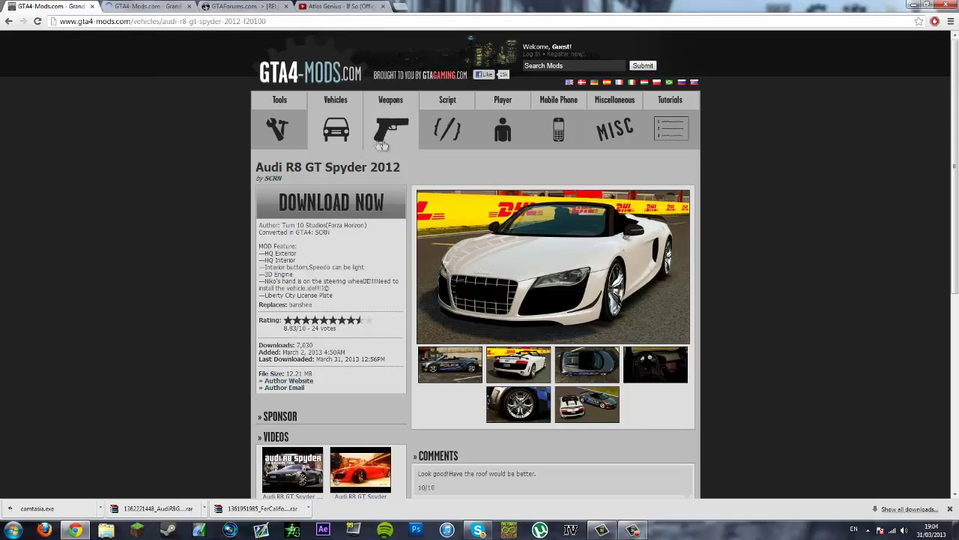
pyautogui.click(165, 6)
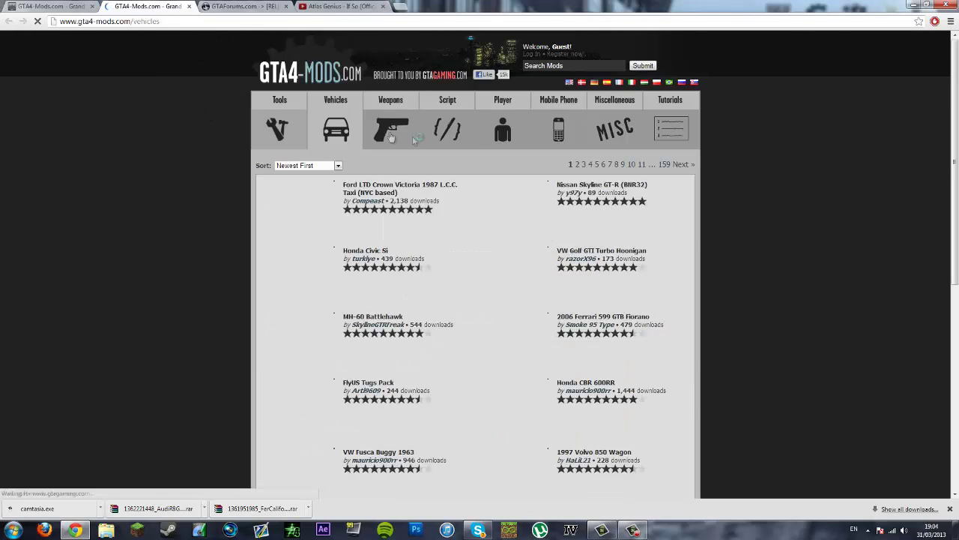
pyautogui.scroll(-3, 259, 214)
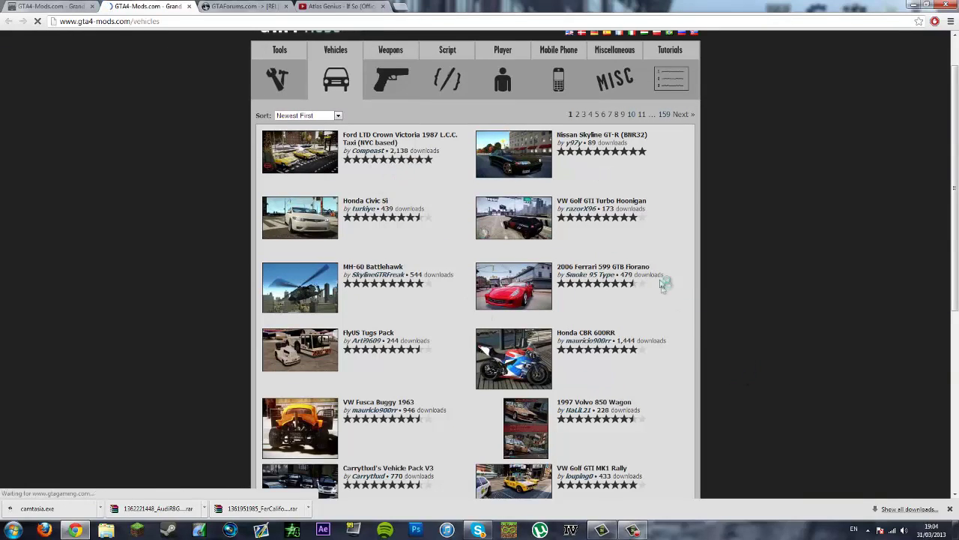
pyautogui.moveTo(686, 321); pyautogui.dragTo(721, 283)
pyautogui.click(724, 282)
pyautogui.scroll(-1, 713, 297)
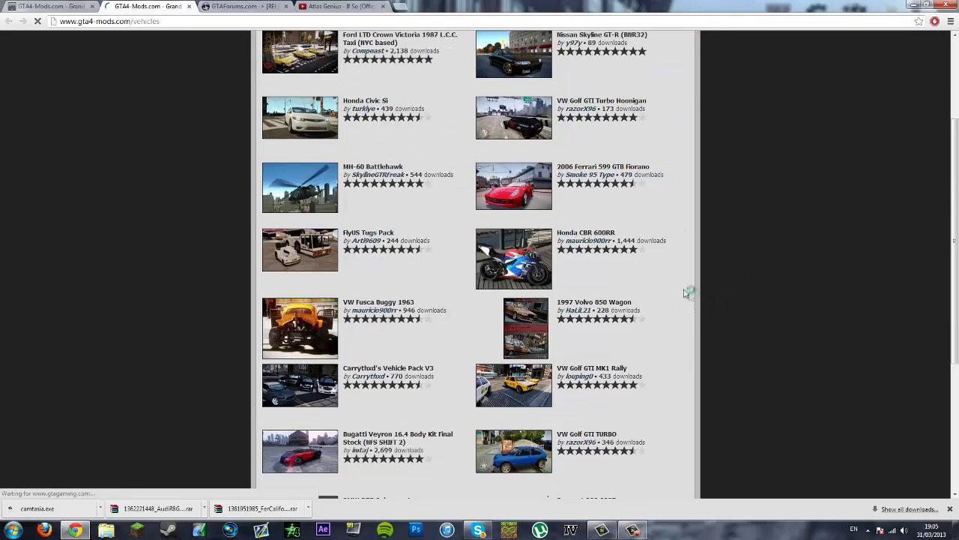
pyautogui.scroll(-2, 629, 322)
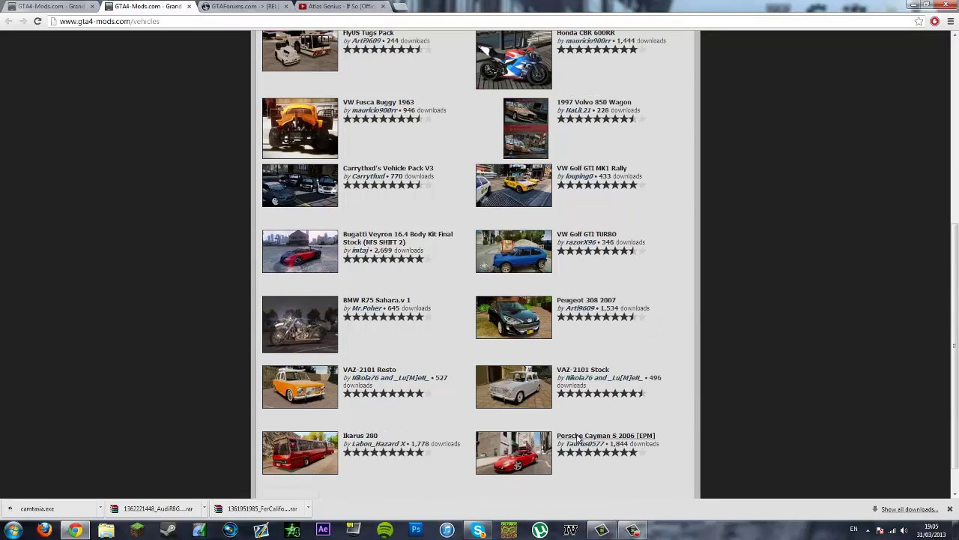
pyautogui.scroll(4, 579, 438)
# - Return to the Audi R8 GT Spyder 2012 page, inspect the contents of its downloaded archive, and close the archive
pyautogui.click(48, 6)
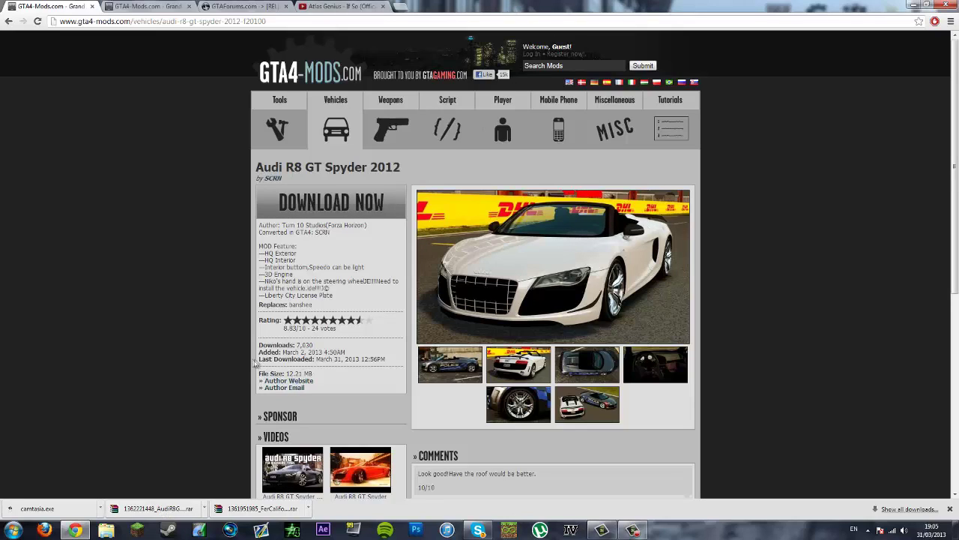
pyautogui.click(176, 509)
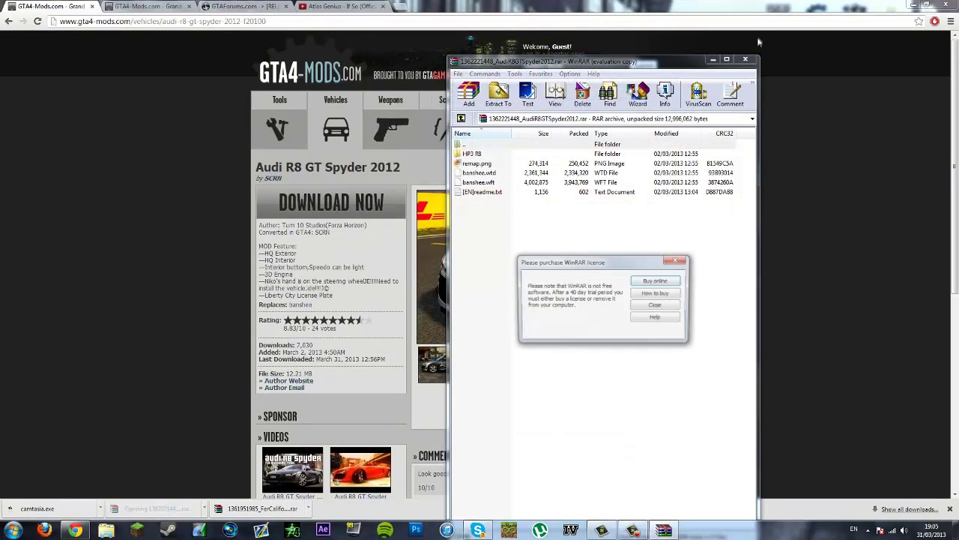
pyautogui.click(672, 304)
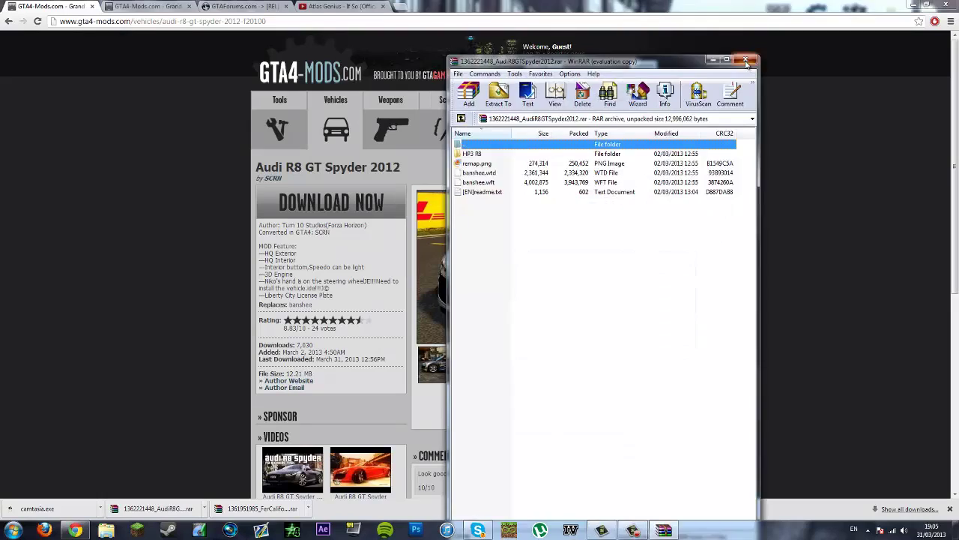
pyautogui.click(746, 59)
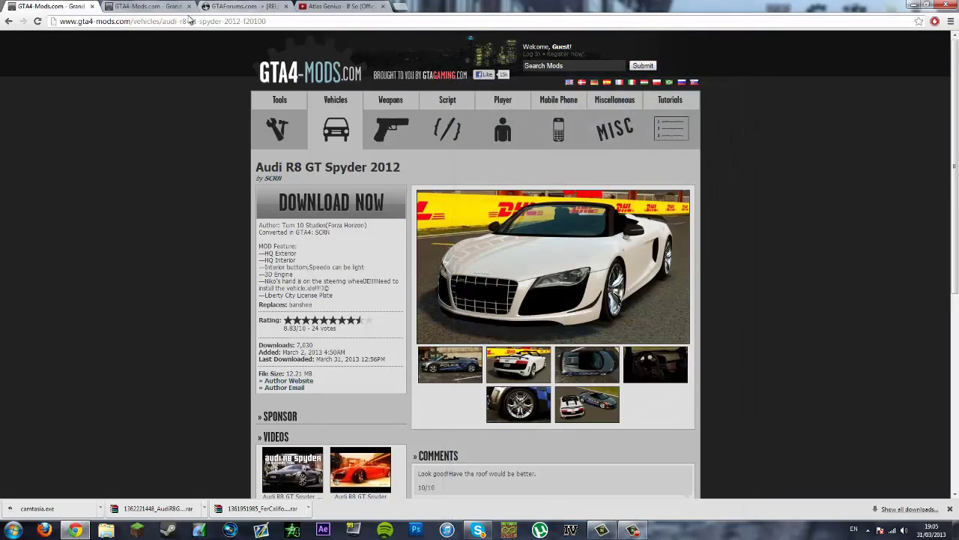
# - Download SparkIV 0.7.0 Beta 1.zip from the Google Code page linked in the SparkIV topic on GTAForums
pyautogui.click(234, 6)
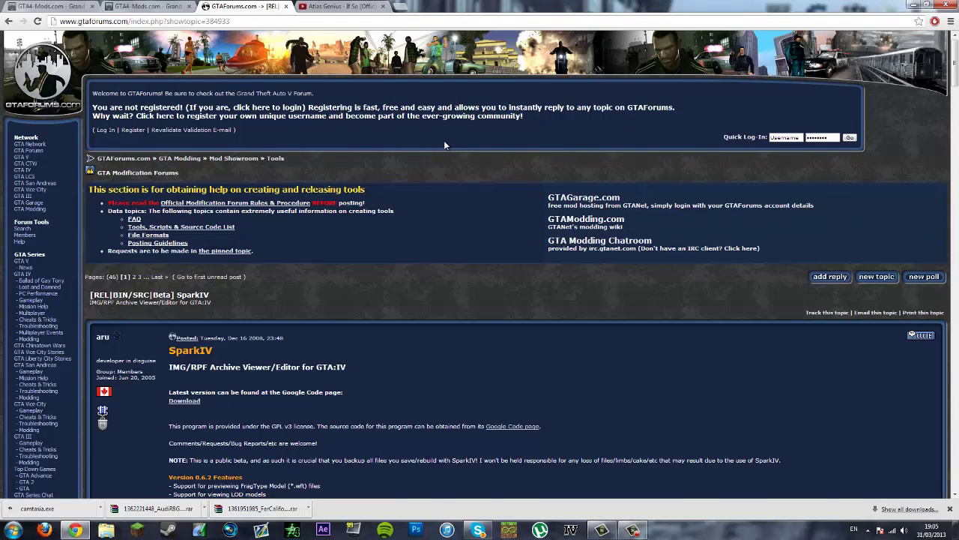
pyautogui.scroll(-3, 320, 311)
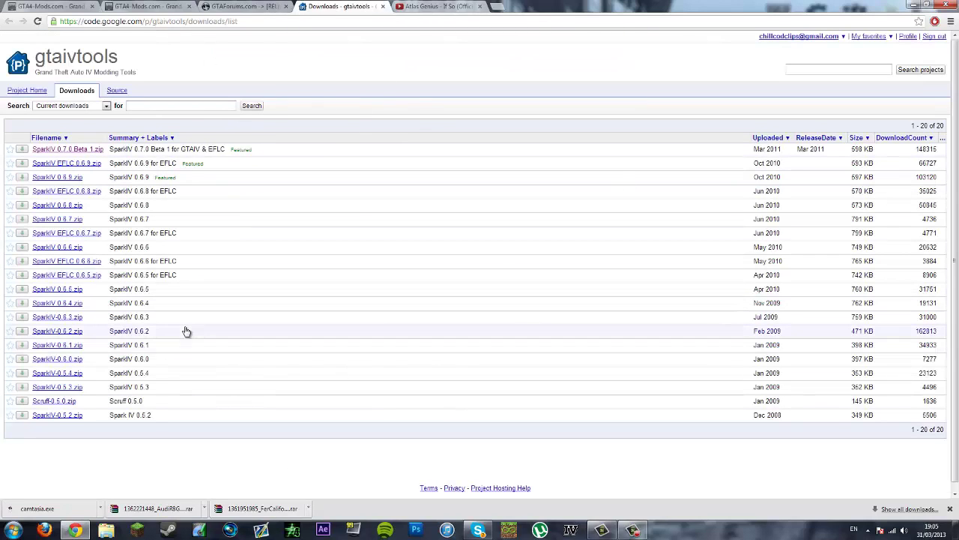
pyautogui.click(87, 153)
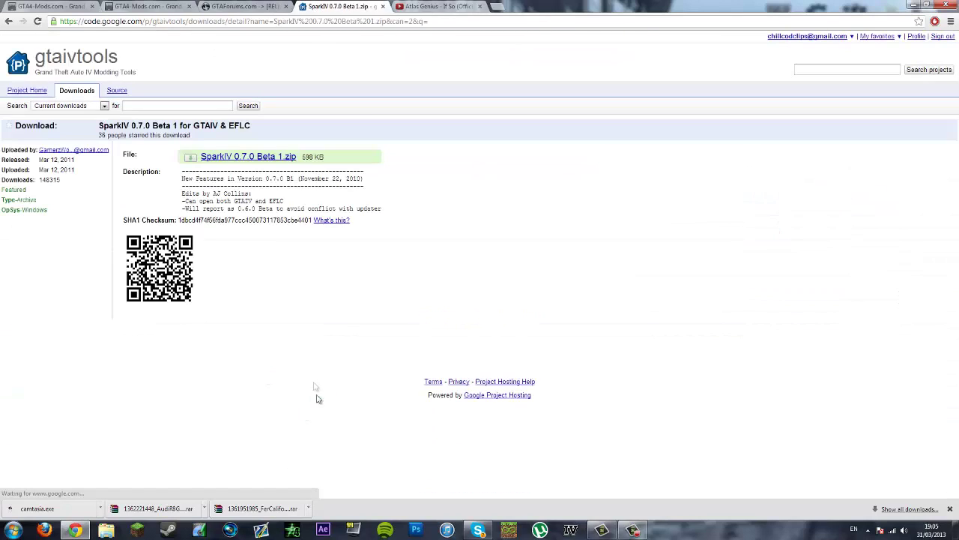
pyautogui.click(286, 159)
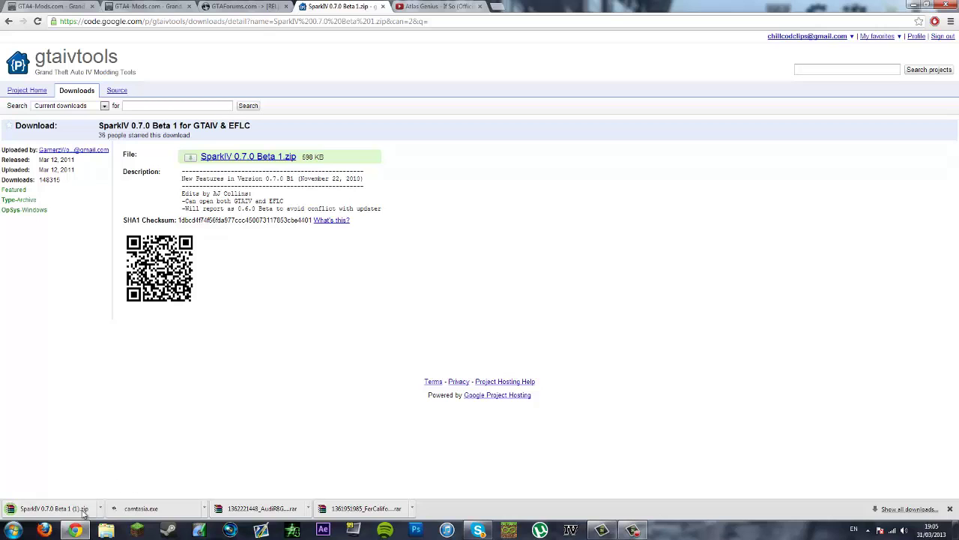
pyautogui.click(66, 511)
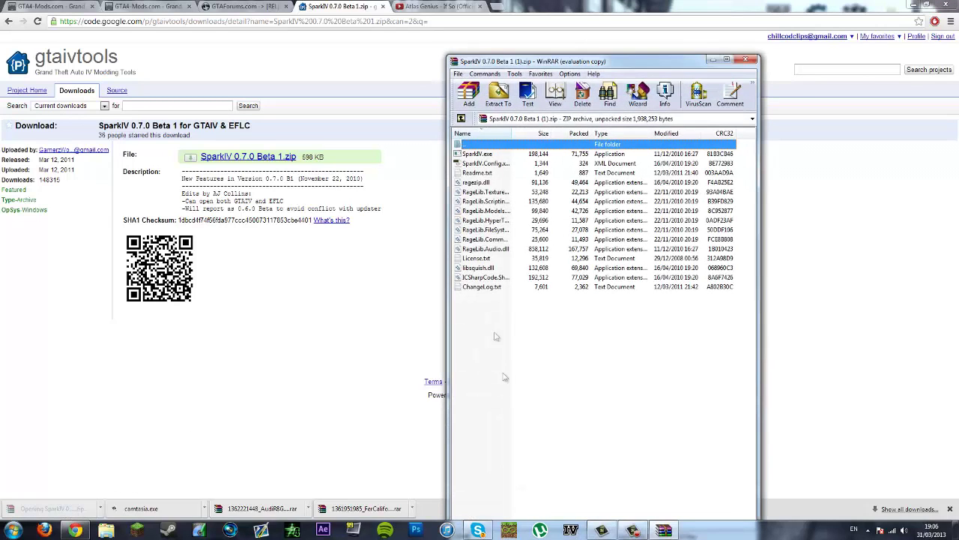
pyautogui.moveTo(628, 444); pyautogui.dragTo(584, 129)
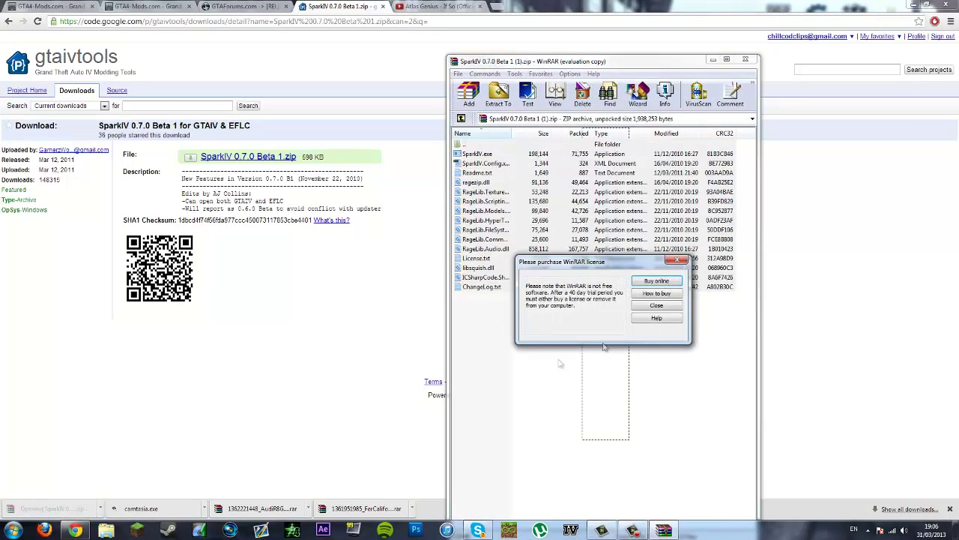
pyautogui.click(662, 308)
pyautogui.click(657, 305)
pyautogui.moveTo(640, 427); pyautogui.dragTo(478, 178)
pyautogui.click(498, 91)
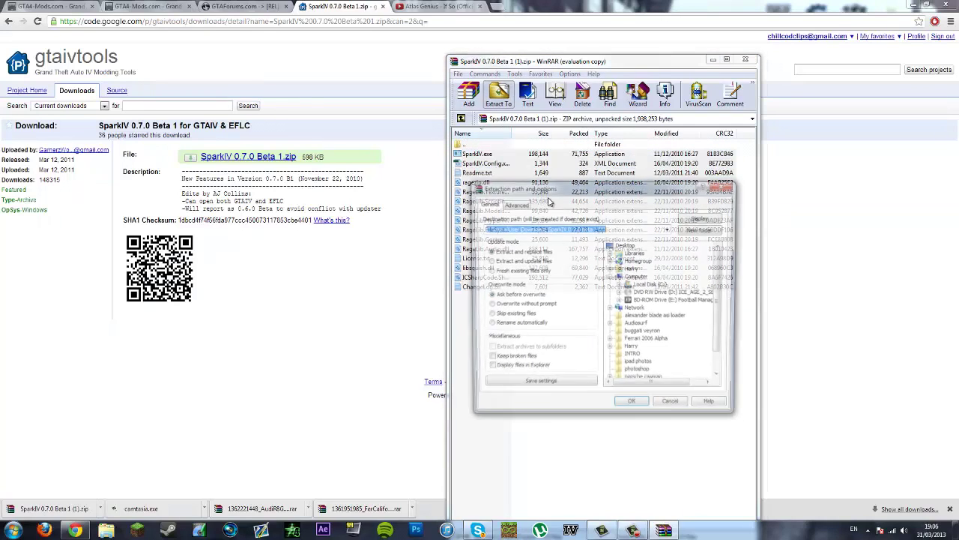
pyautogui.click(620, 245)
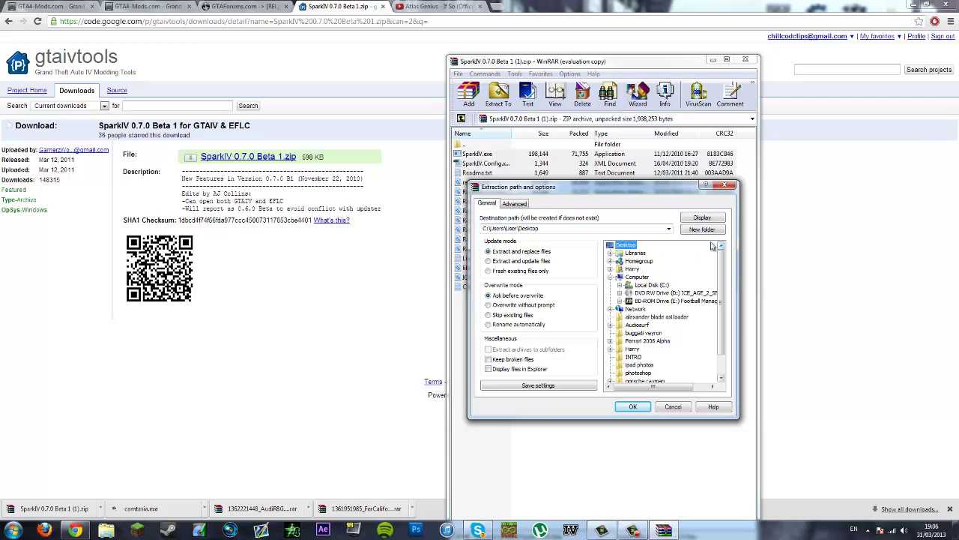
pyautogui.scroll(-1, 706, 311)
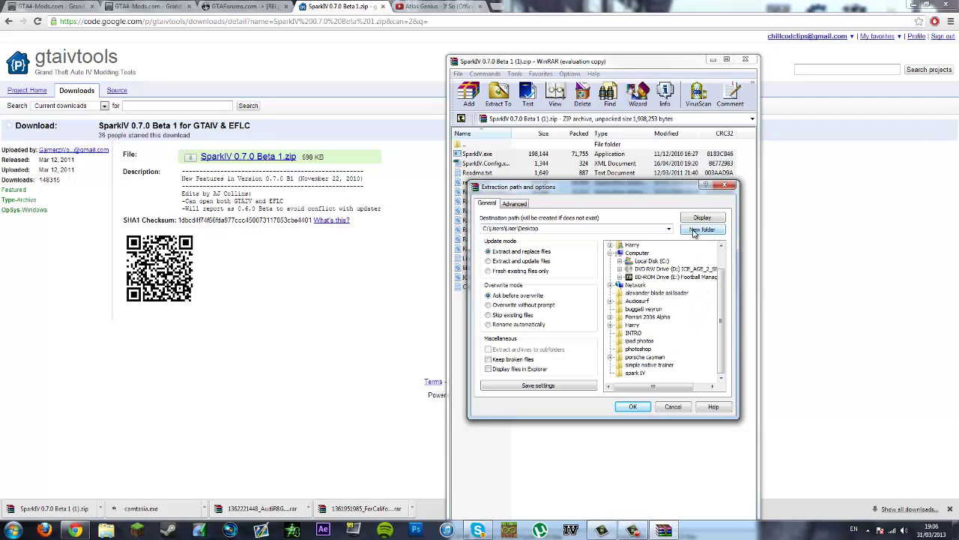
pyautogui.click(672, 407)
pyautogui.click(745, 59)
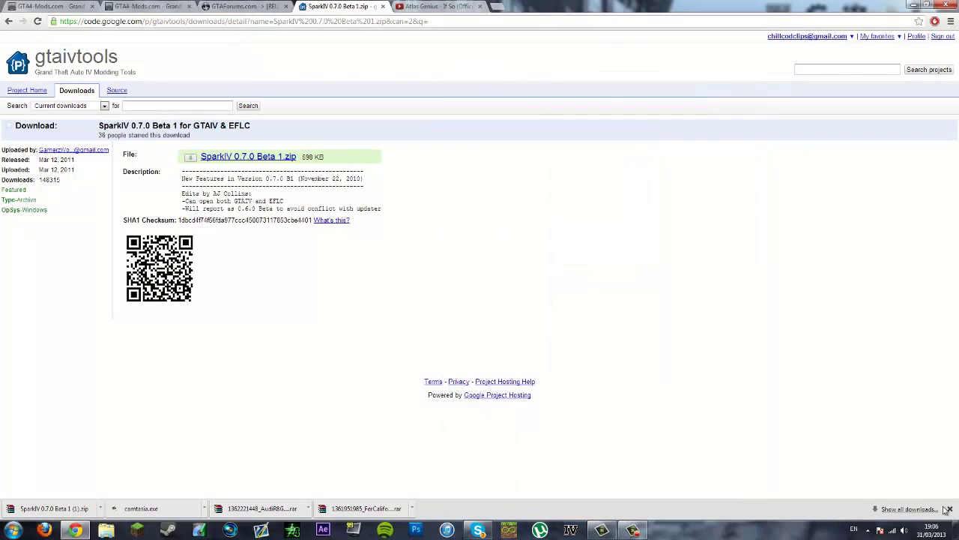
# - Return to the desktop and move the SparkIV shortcut closer to the middle of it
pyautogui.moveTo(675, 6); pyautogui.dragTo(958, 162)
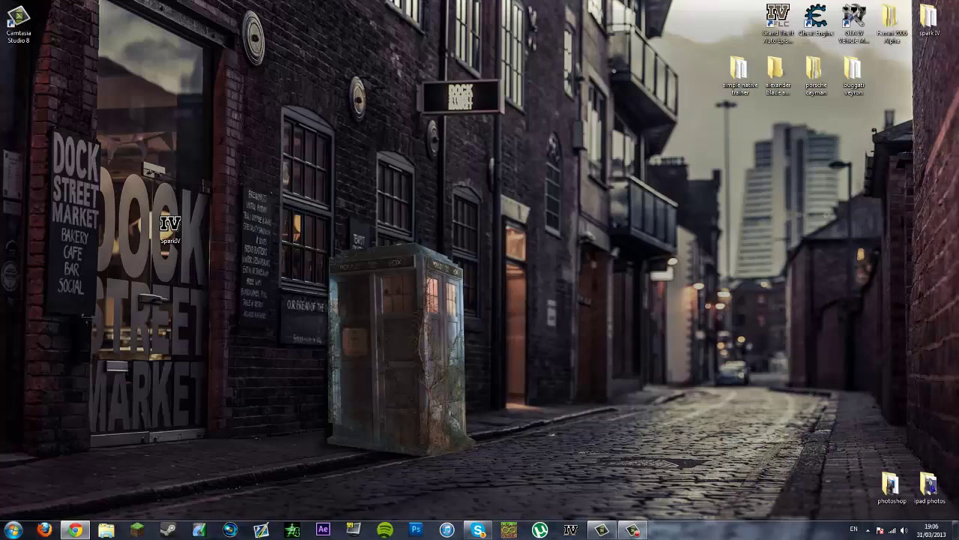
pyautogui.moveTo(233, 287); pyautogui.dragTo(187, 210)
pyautogui.moveTo(262, 290); pyautogui.dragTo(140, 151)
pyautogui.moveTo(177, 229); pyautogui.dragTo(359, 234)
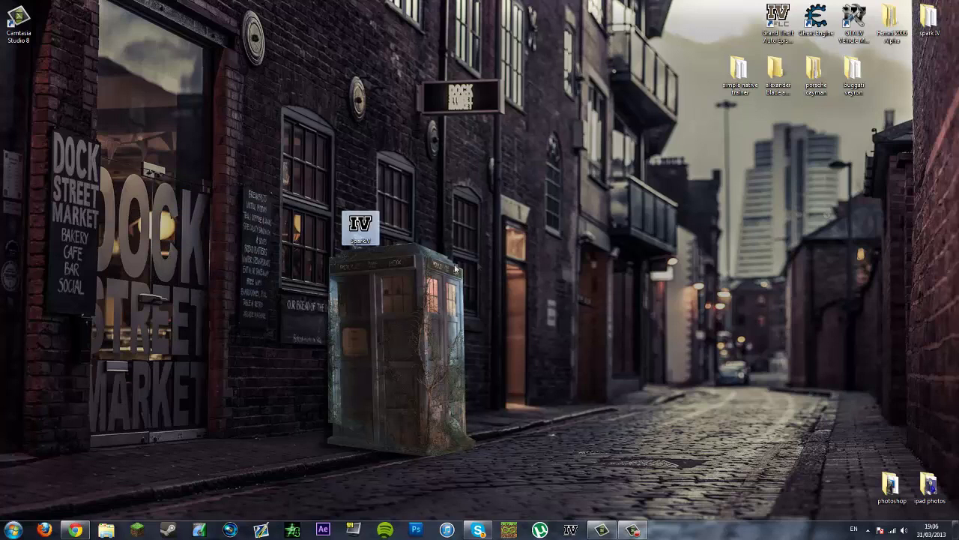
# - Open the spark IV folder on the desktop, locate the SparkIV application among its files, and close the folder
pyautogui.doubleClick(922, 19)
pyautogui.moveTo(260, 379); pyautogui.dragTo(278, 139)
pyautogui.click(156, 310)
pyautogui.click(118, 293)
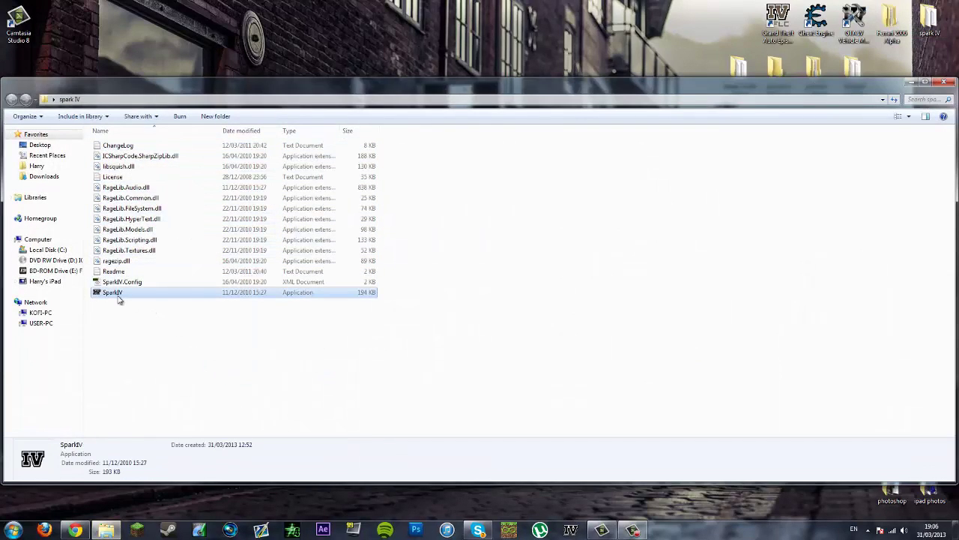
pyautogui.click(157, 330)
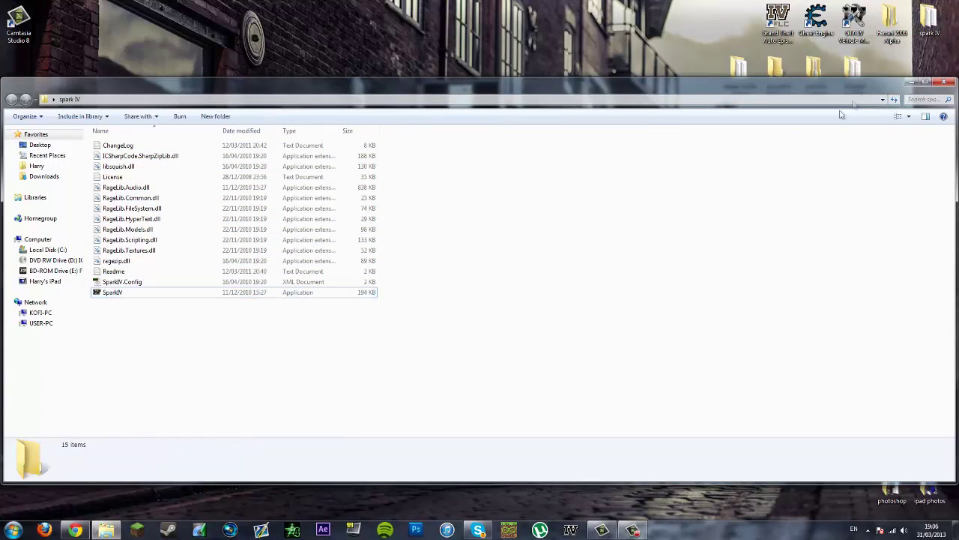
pyautogui.click(944, 81)
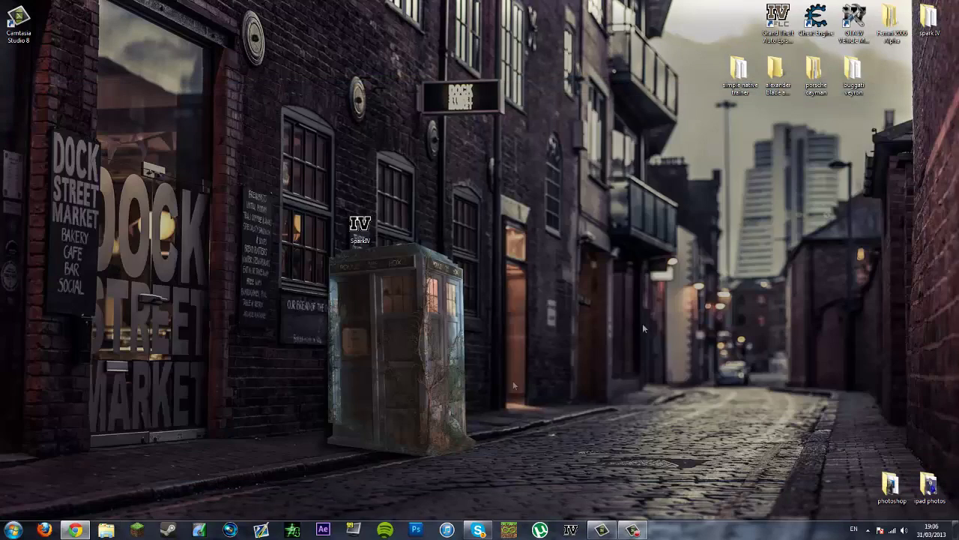
# - Launch SparkIV and open the downloaded Audi R8 GT Spyder 2012 archive in WinRAR beside its window, with the browser minimized
pyautogui.doubleClick(360, 227)
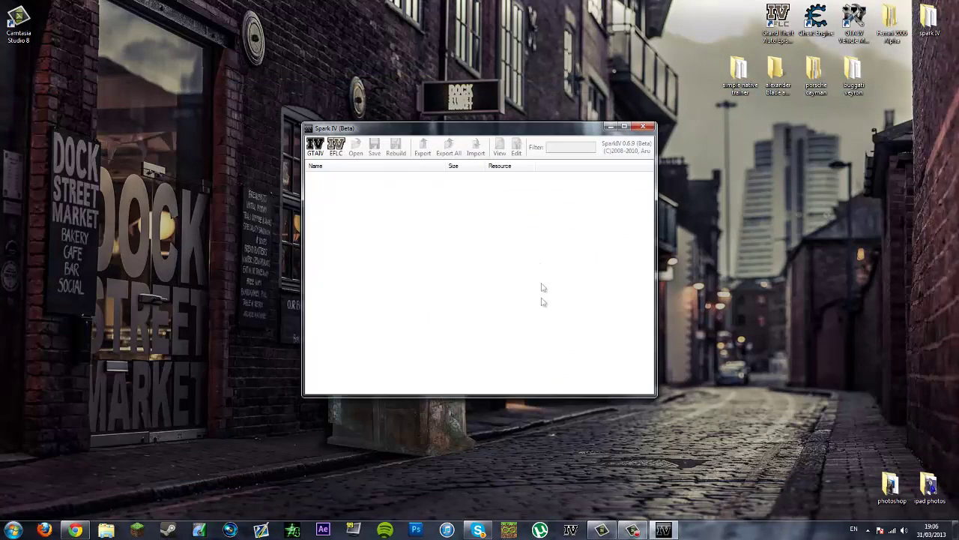
pyautogui.moveTo(458, 129); pyautogui.dragTo(265, 86)
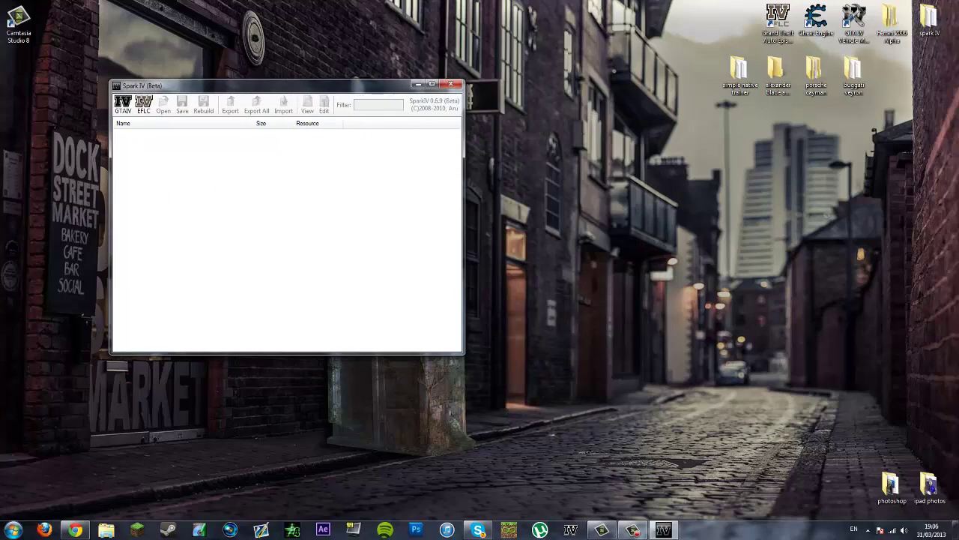
pyautogui.moveTo(958, 127); pyautogui.dragTo(678, 3)
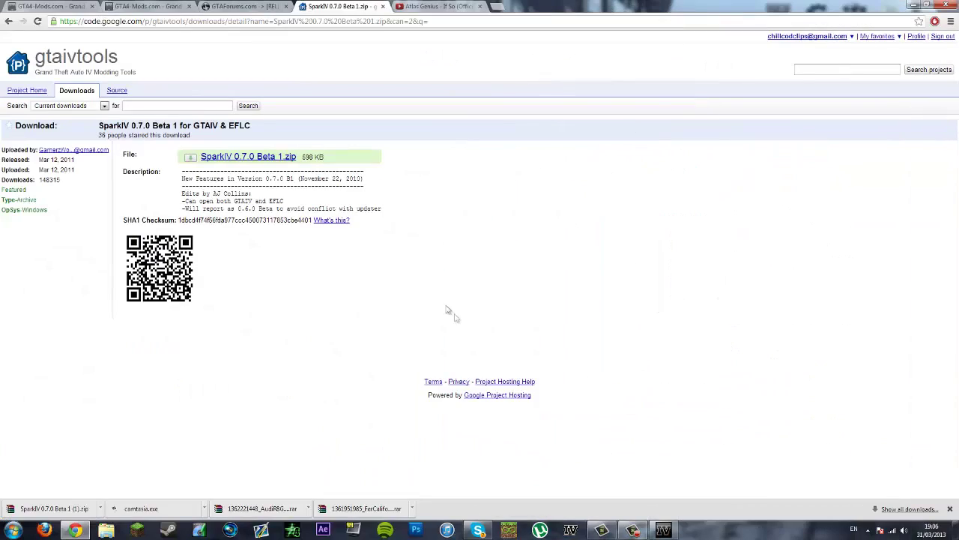
pyautogui.click(248, 509)
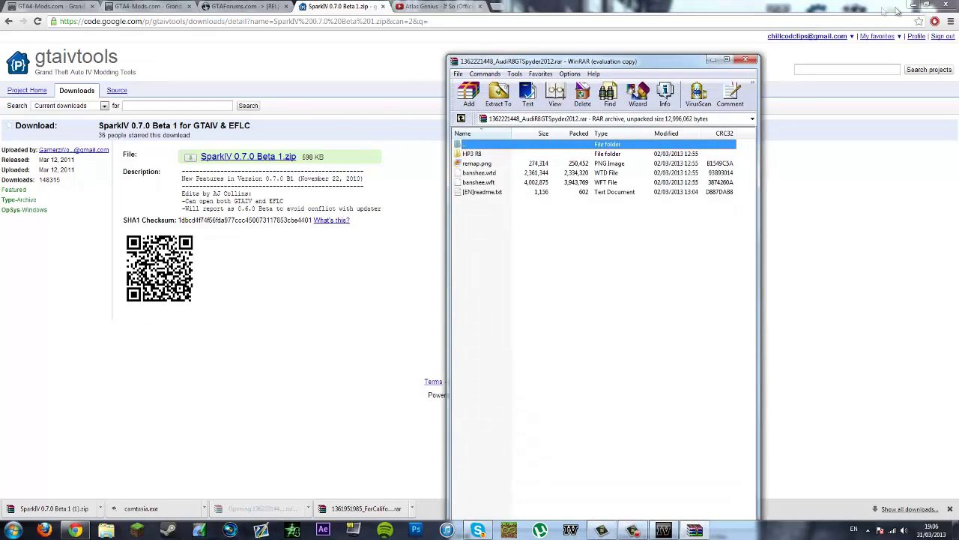
pyautogui.click(914, 5)
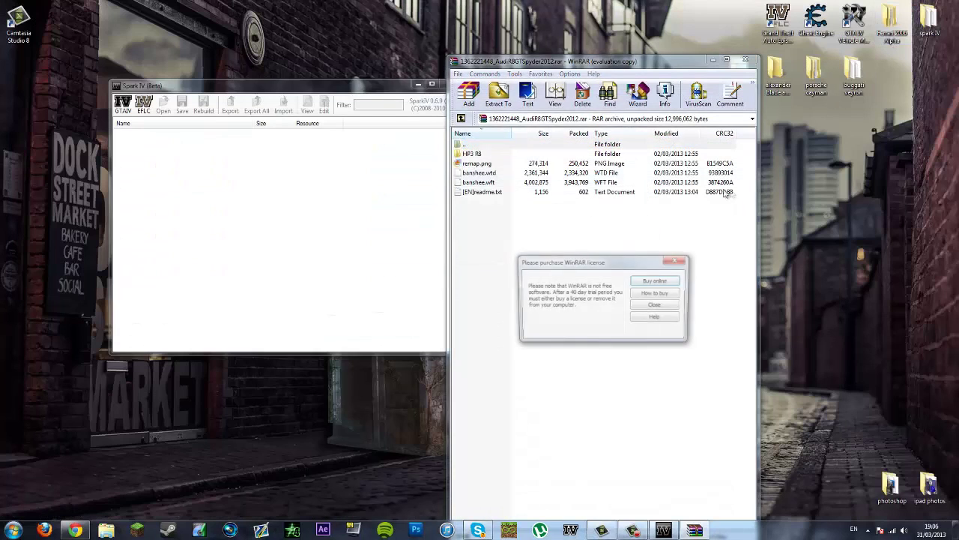
# - Extract all files from the Audi R8 GT Spyder 2012 archive to a new desktop folder named Audi R8, and close WinRAR
pyautogui.click(652, 307)
pyautogui.moveTo(608, 66); pyautogui.dragTo(655, 31)
pyautogui.moveTo(605, 241); pyautogui.dragTo(529, 113)
pyautogui.click(551, 62)
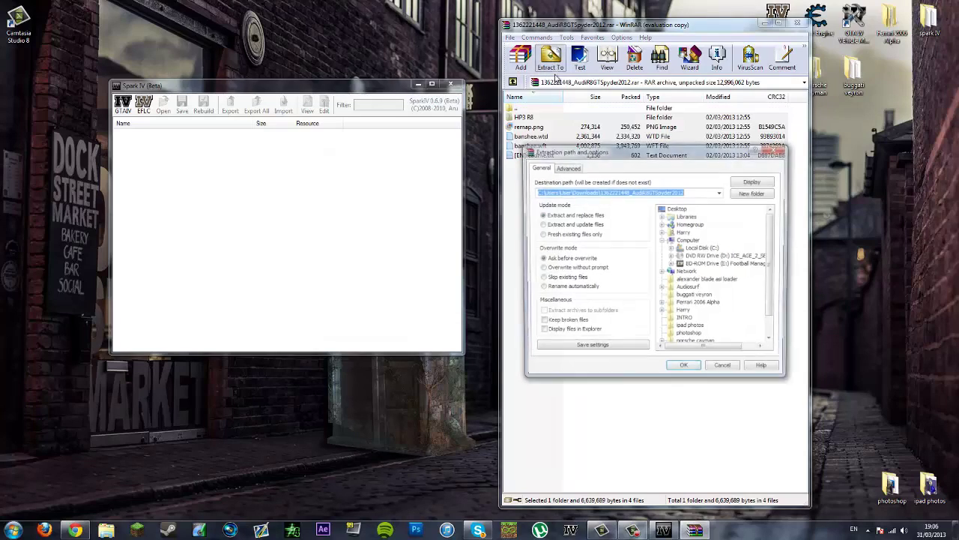
pyautogui.click(676, 208)
pyautogui.click(751, 194)
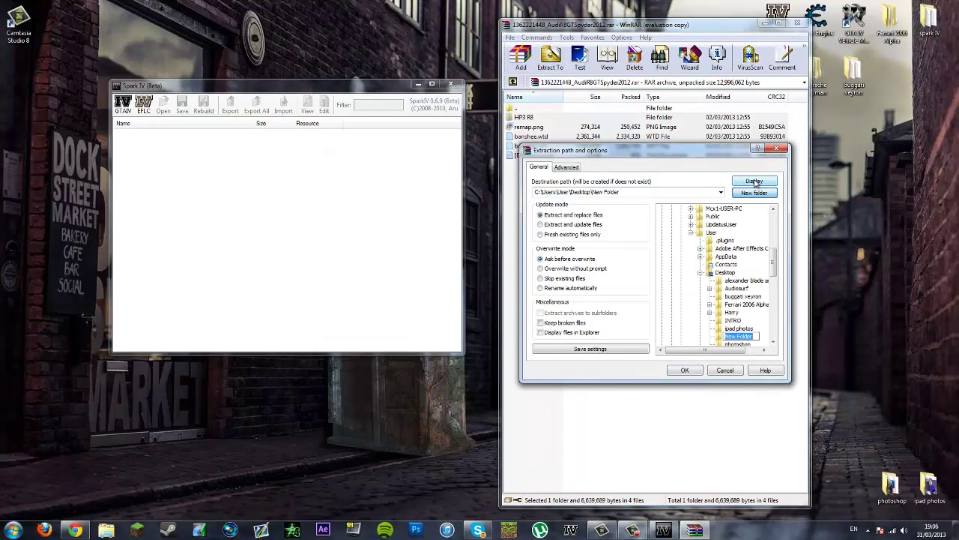
pyautogui.write('Audi R8')
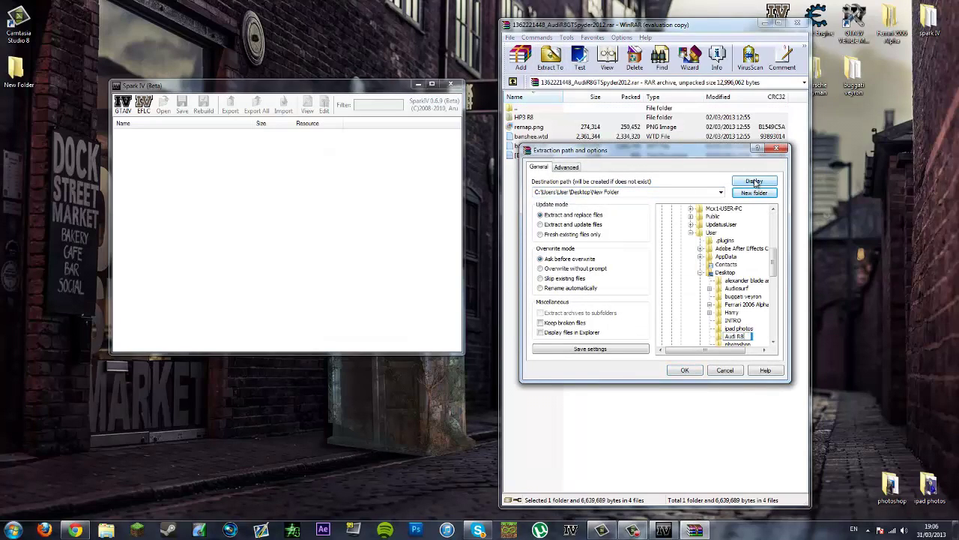
pyautogui.press('Return')
pyautogui.click(685, 370)
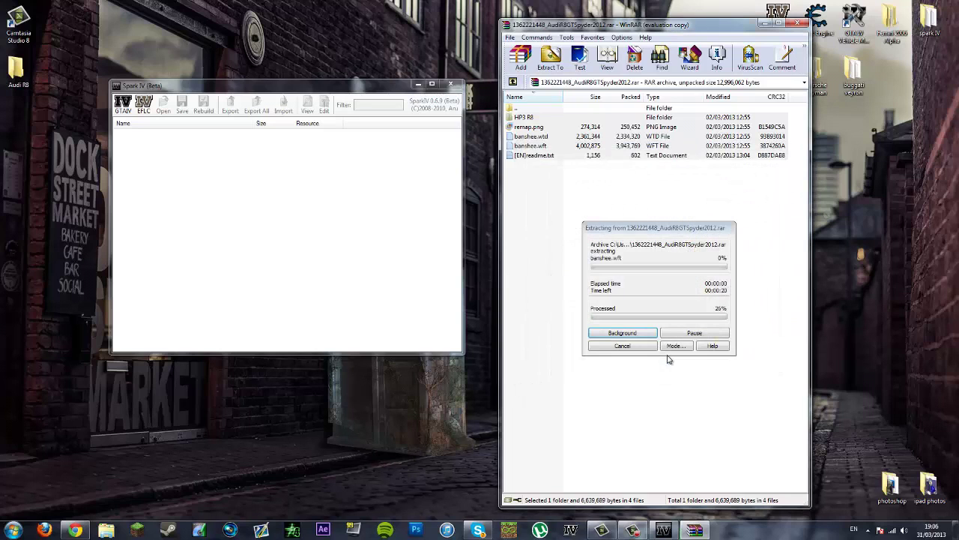
pyautogui.click(657, 307)
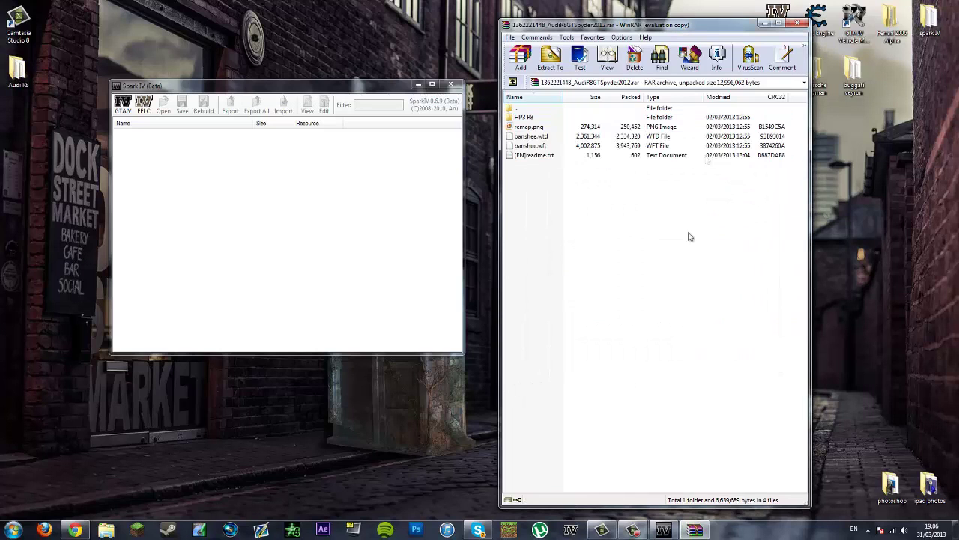
pyautogui.click(798, 25)
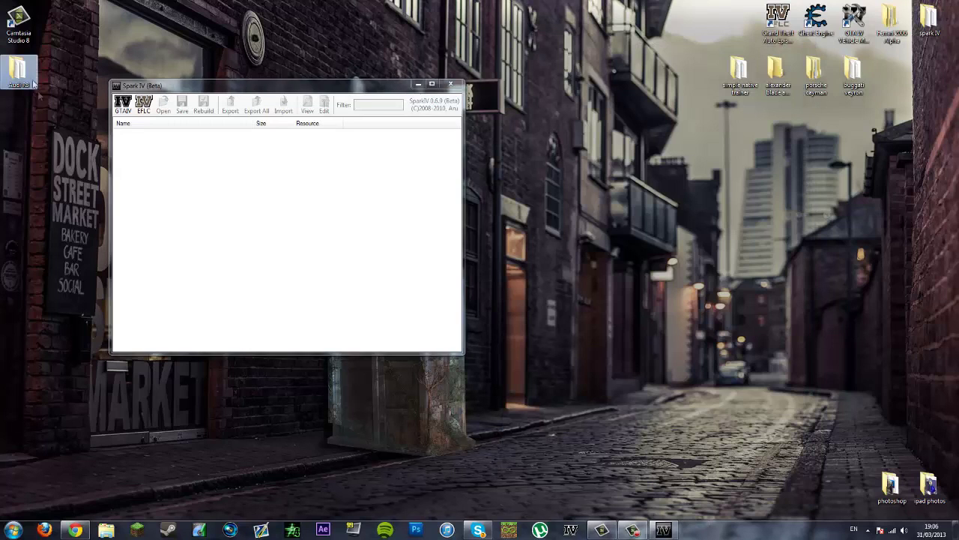
# - Move the Audi R8 folder beside the buggati veyron folder on the desktop and open it next to the SparkIV window
pyautogui.moveTo(18, 72); pyautogui.dragTo(886, 83)
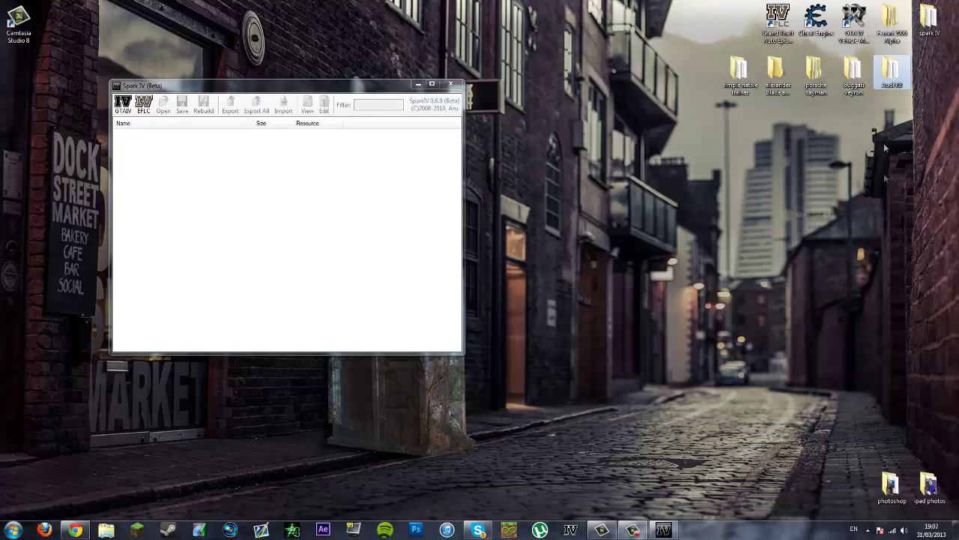
pyautogui.doubleClick(891, 74)
pyautogui.moveTo(483, 98); pyautogui.dragTo(956, 73)
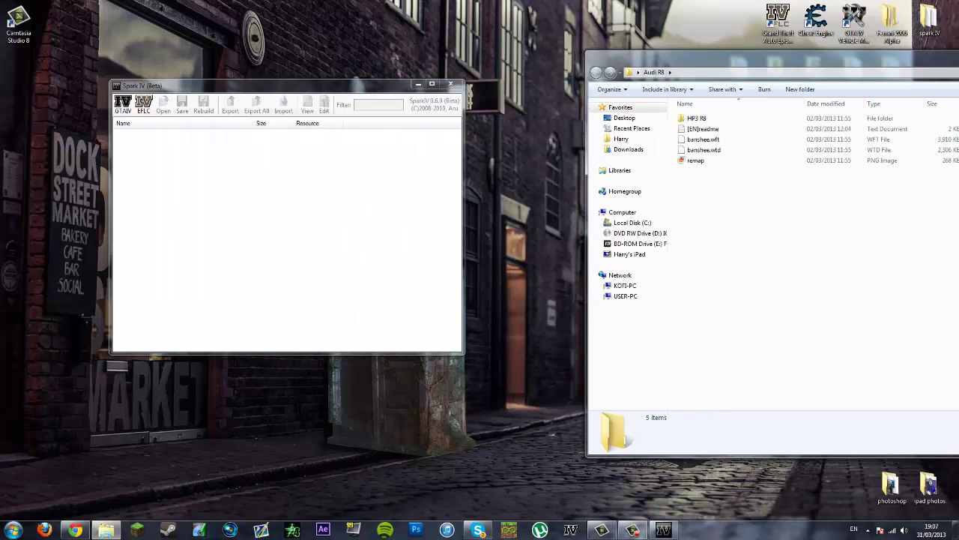
pyautogui.moveTo(774, 63); pyautogui.dragTo(709, 103)
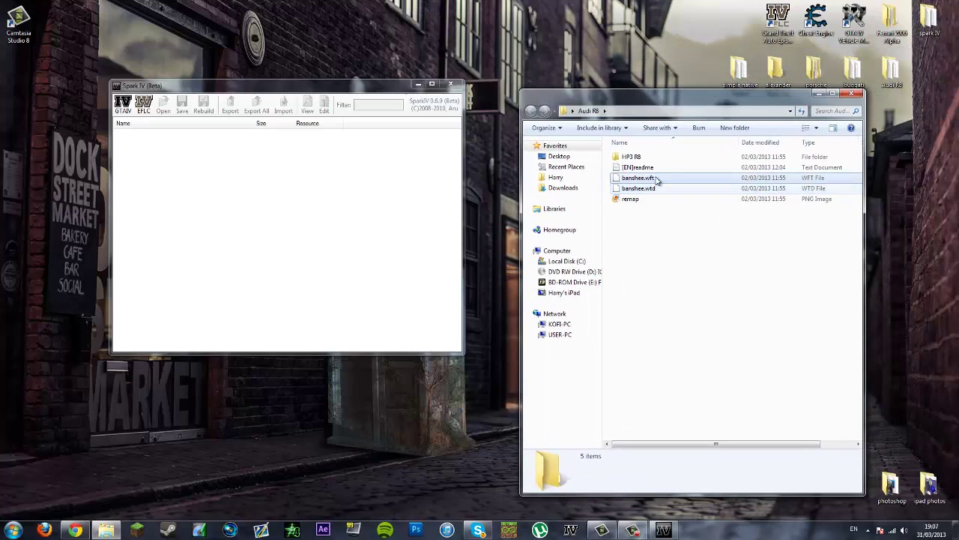
# - Examine the banshee.wft and banshee.wtd files among the extracted contents of the Audi R8 folder
pyautogui.click(658, 187)
pyautogui.click(656, 179)
pyautogui.click(657, 187)
pyautogui.click(658, 179)
pyautogui.click(660, 187)
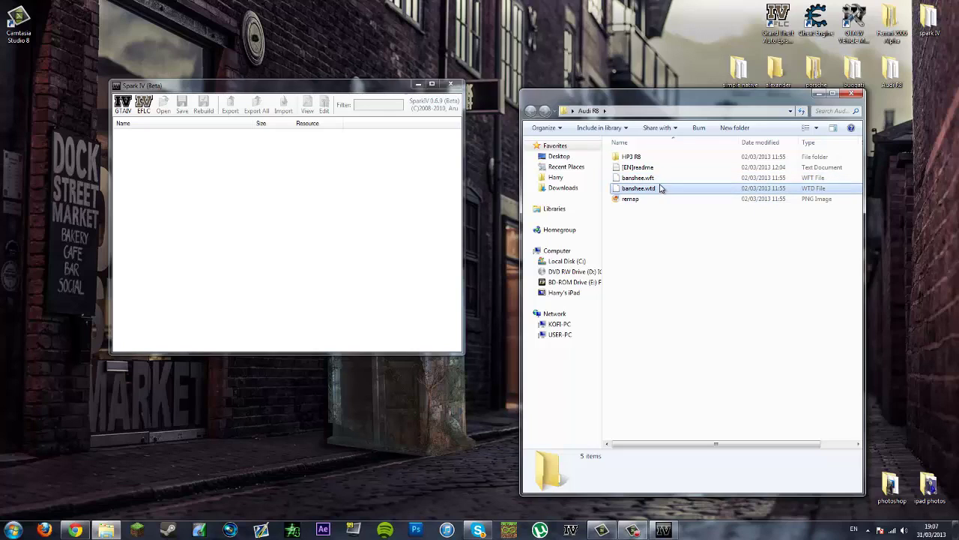
pyautogui.click(692, 279)
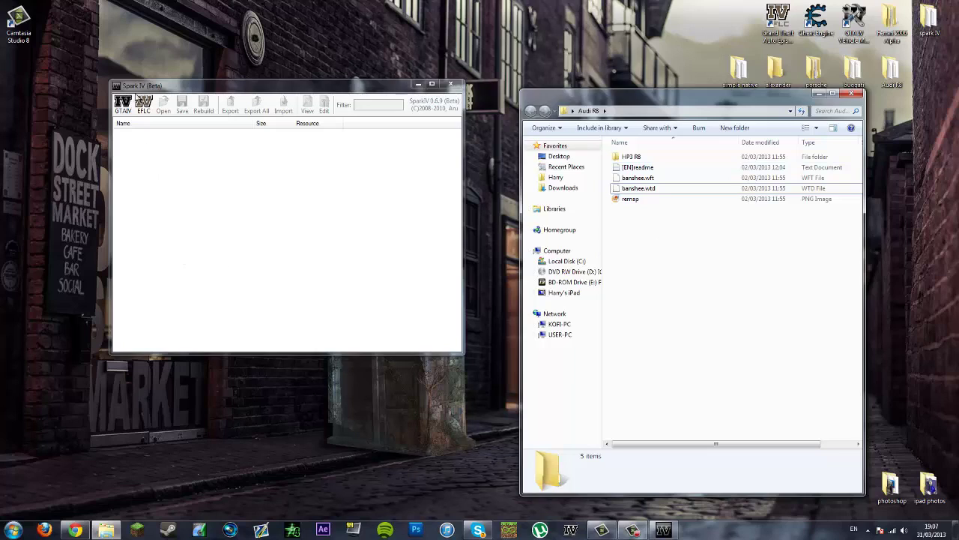
# - Try to load the EFLC game directory in SparkIV, and quit the program
pyautogui.click(159, 87)
pyautogui.moveTo(150, 87); pyautogui.dragTo(234, 123)
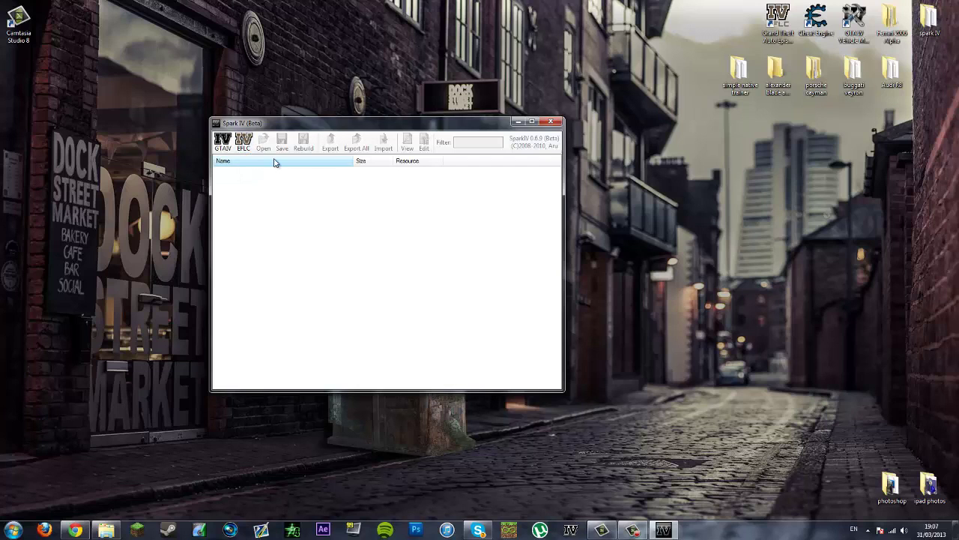
pyautogui.moveTo(471, 123); pyautogui.dragTo(552, 143)
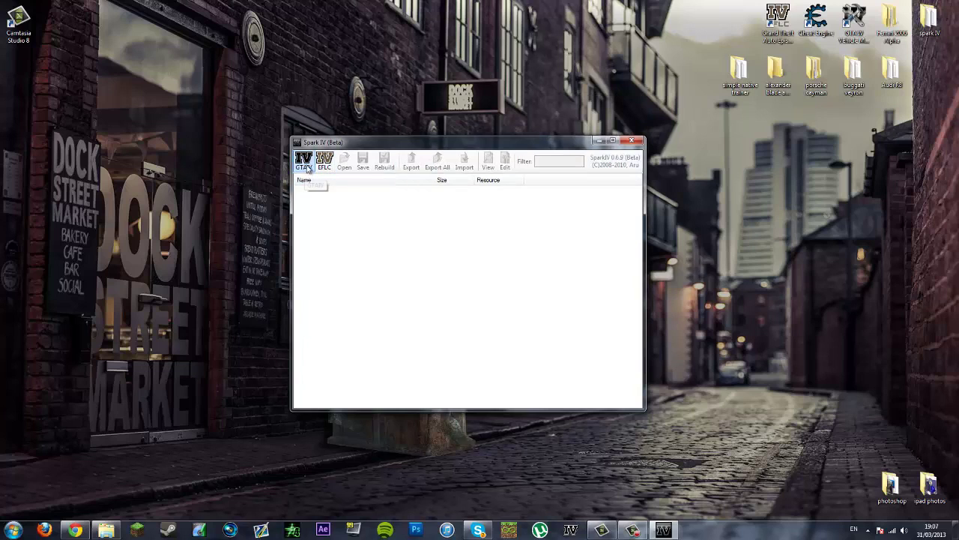
pyautogui.click(326, 162)
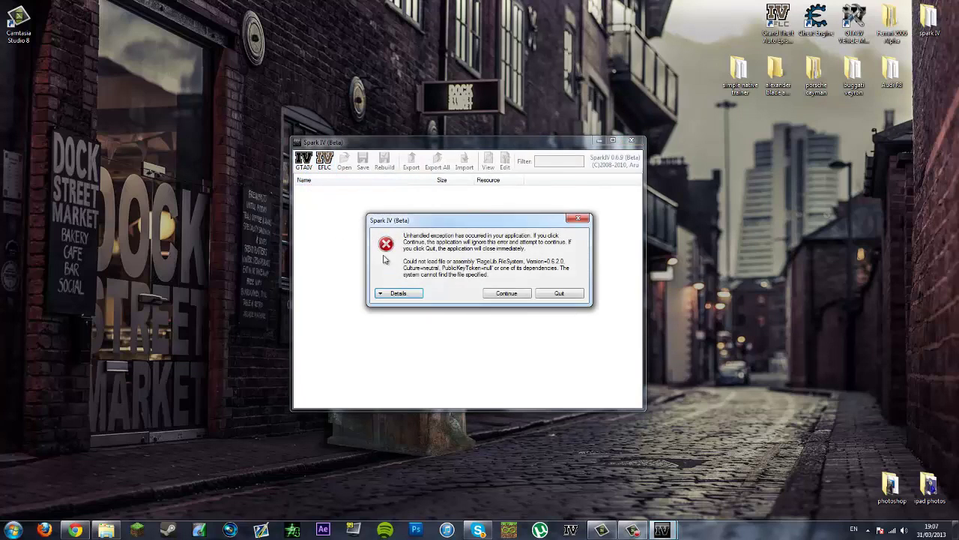
pyautogui.click(507, 296)
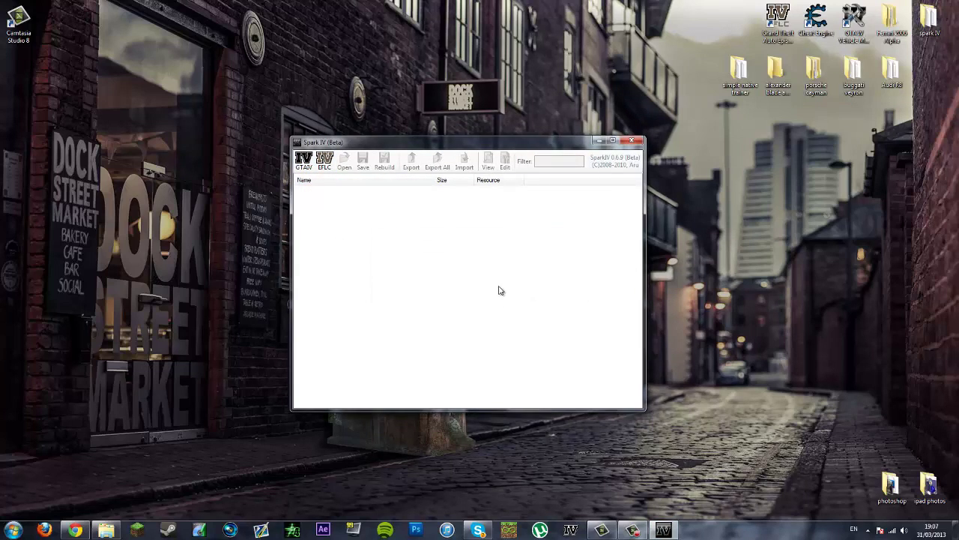
pyautogui.click(326, 162)
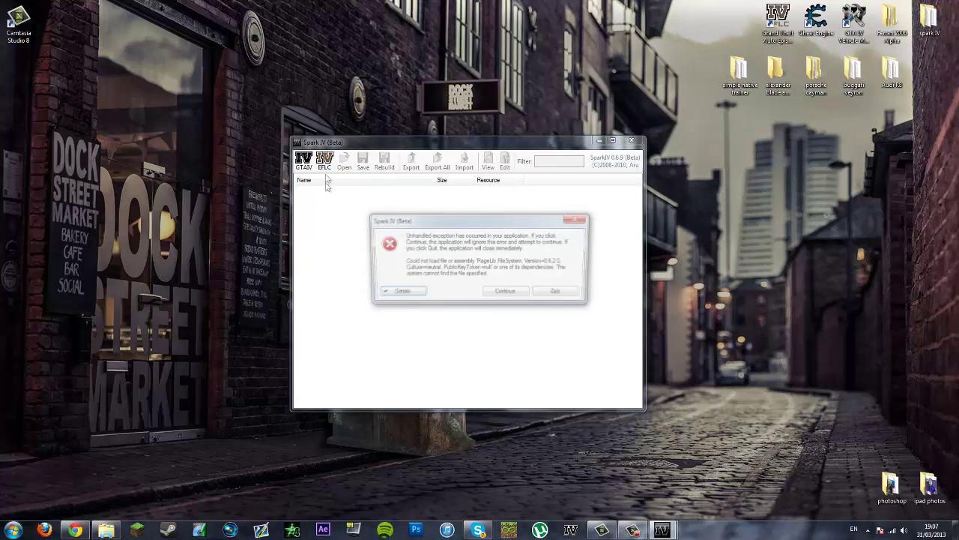
pyautogui.click(410, 297)
pyautogui.click(558, 294)
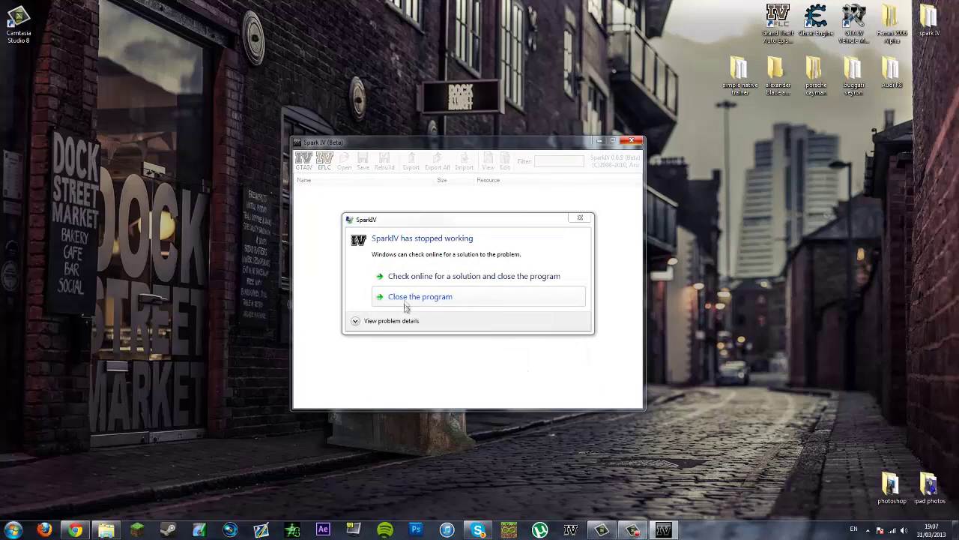
pyautogui.click(438, 299)
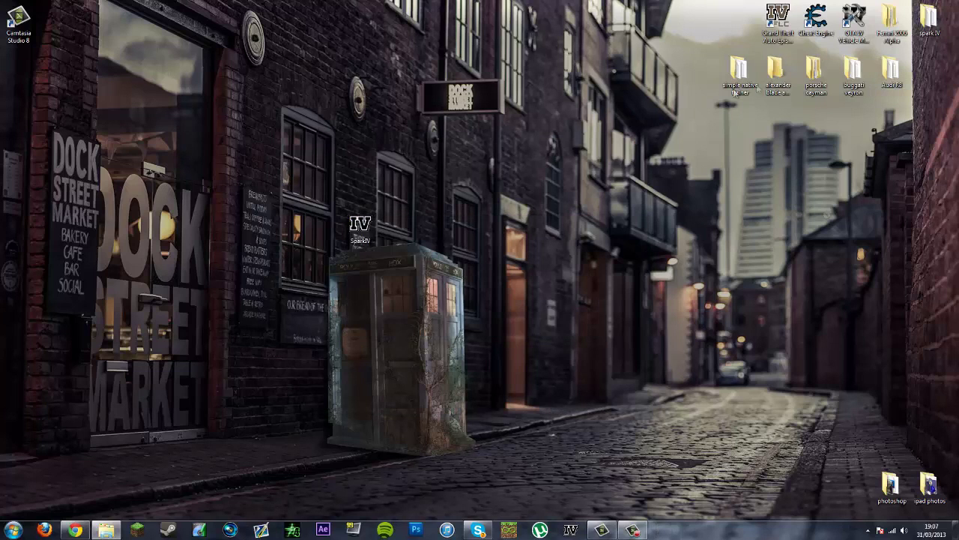
# - Launch SparkIV from the spark IV desktop folder, load the EFLC game directory, and close the folder window
pyautogui.doubleClick(930, 19)
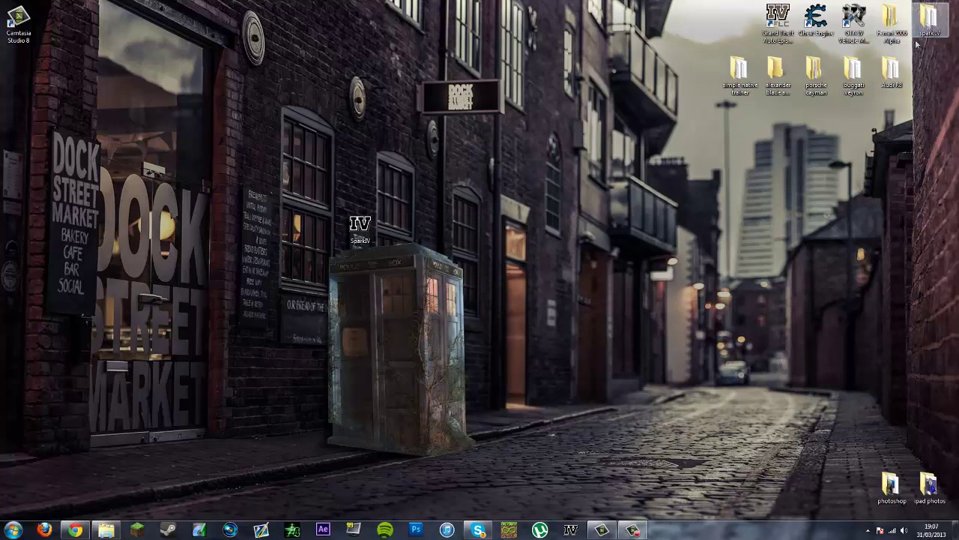
pyautogui.doubleClick(636, 316)
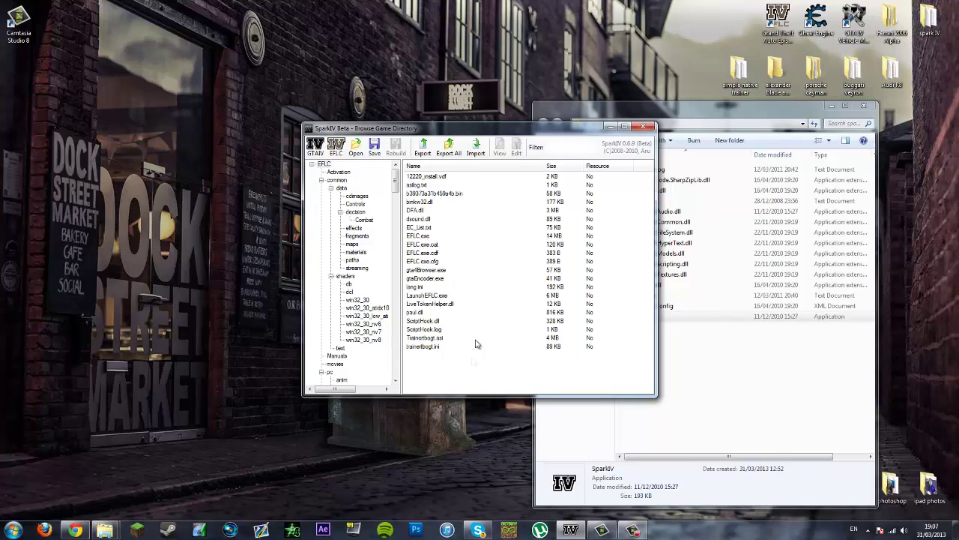
pyautogui.click(865, 107)
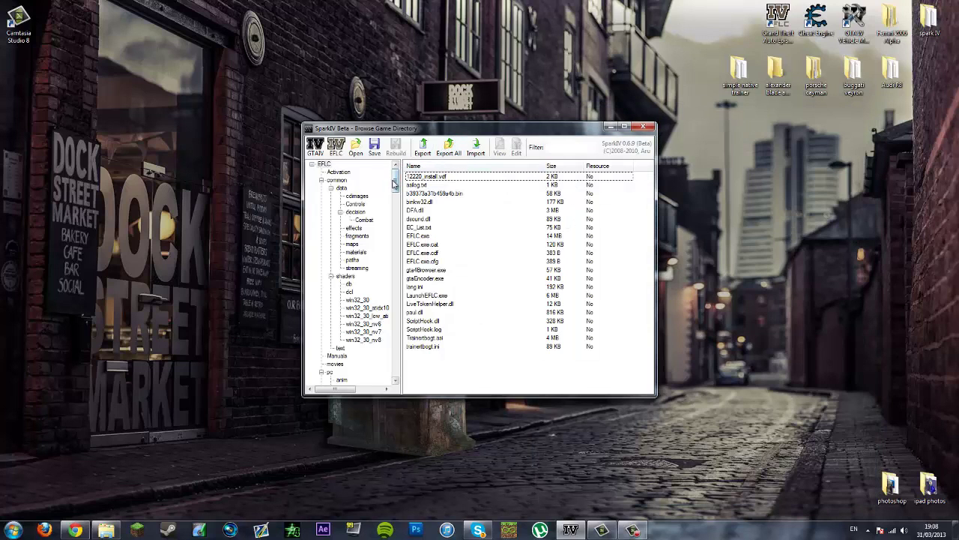
# - Open vehicles.img from the cdimages folder under pc > models in the EFLC game directory
pyautogui.moveTo(395, 185); pyautogui.dragTo(395, 229)
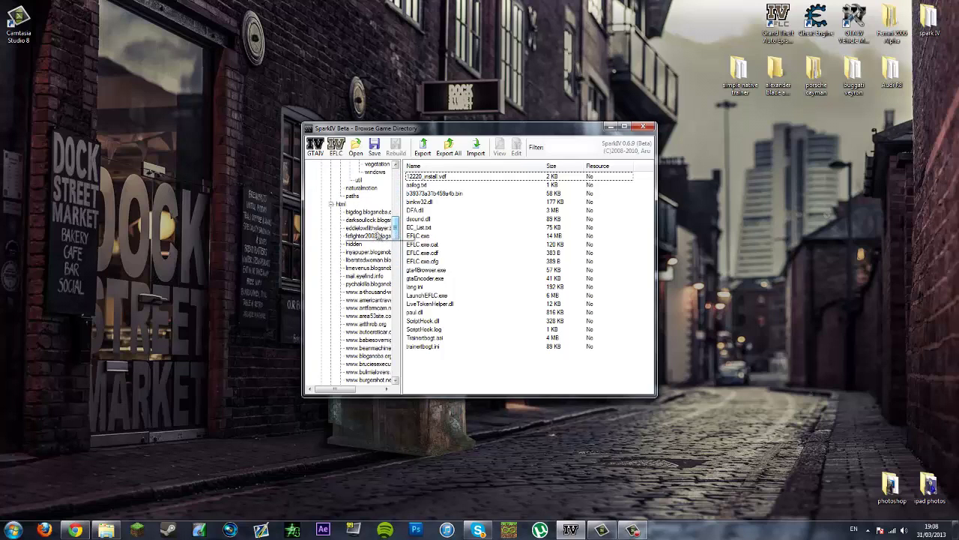
pyautogui.click(341, 205)
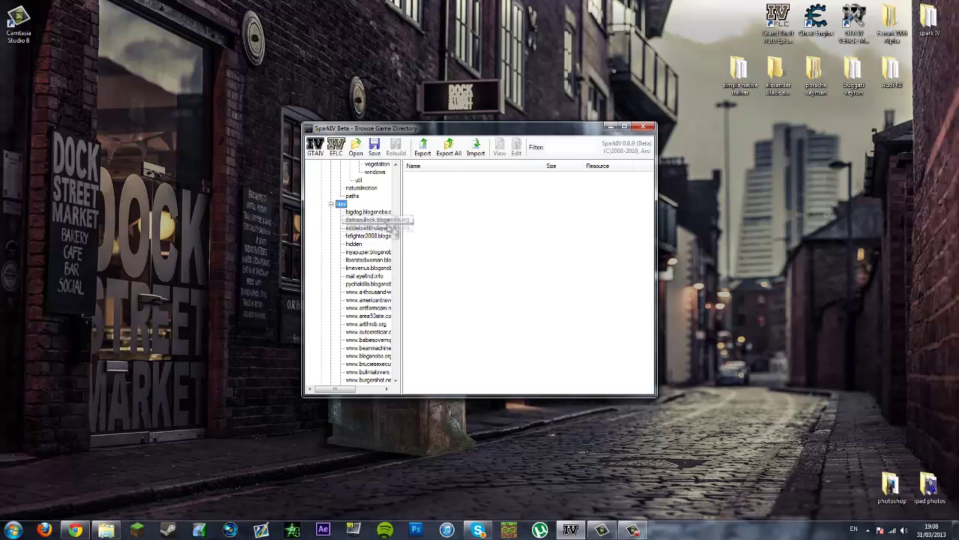
pyautogui.moveTo(397, 230); pyautogui.dragTo(395, 311)
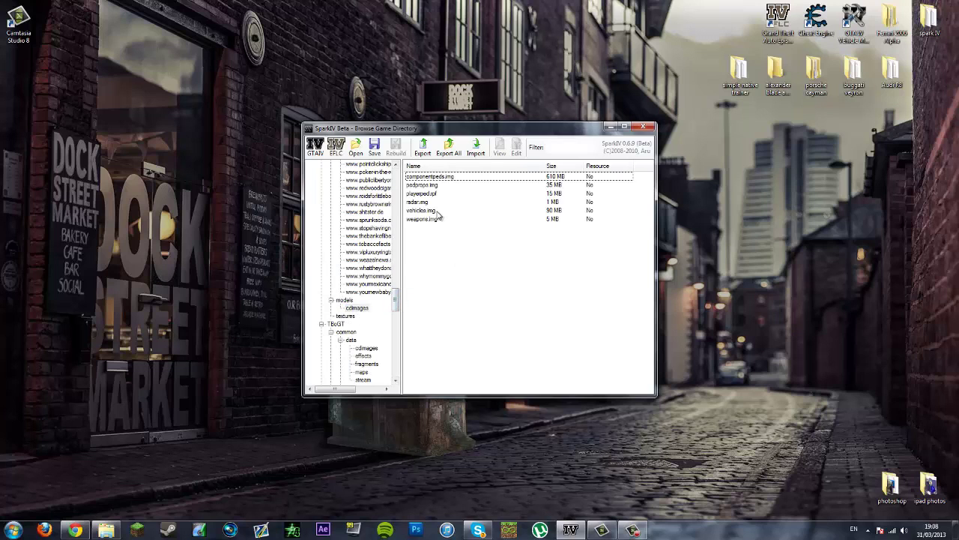
pyautogui.doubleClick(437, 212)
# - Arrange the vehicles.img window and the Audi R8 folder side by side, with the game directory window minimized
pyautogui.moveTo(506, 133); pyautogui.dragTo(251, 114)
pyautogui.click(608, 128)
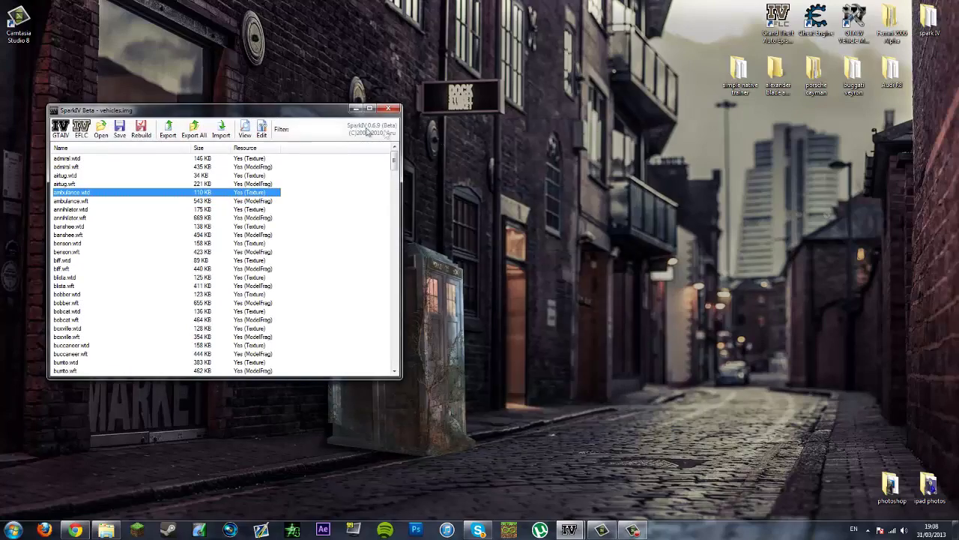
pyautogui.moveTo(313, 116); pyautogui.dragTo(488, 126)
pyautogui.click(105, 530)
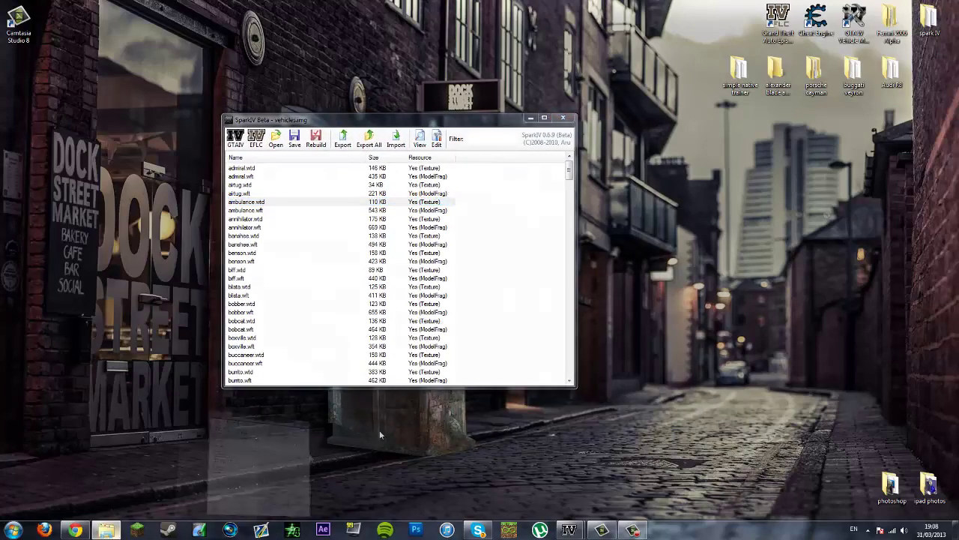
pyautogui.moveTo(666, 101); pyautogui.dragTo(752, 103)
pyautogui.click(273, 288)
pyautogui.click(274, 339)
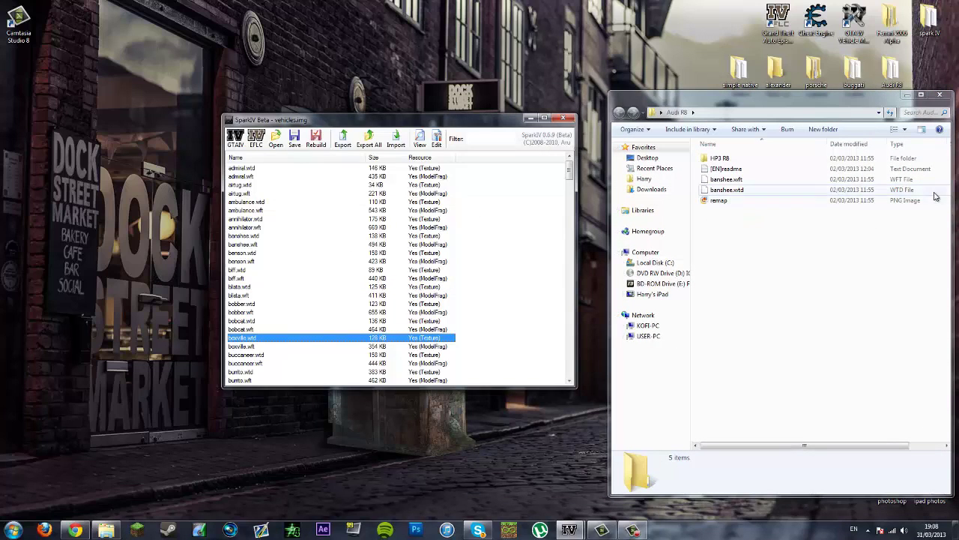
# - Compare the names and types of the two banshee mod files in the Audi R8 folder
pyautogui.click(758, 180)
pyautogui.click(748, 189)
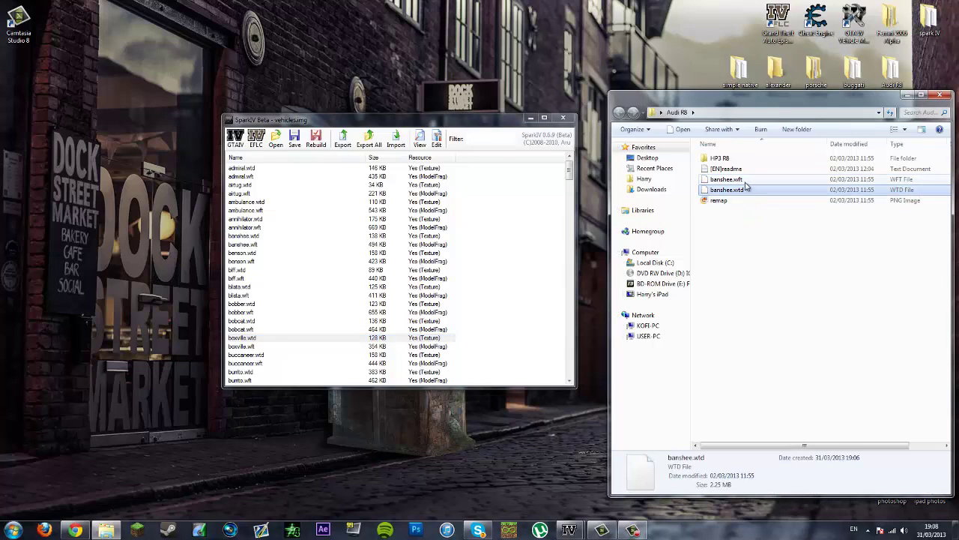
pyautogui.keyDown('ctrl'); pyautogui.click(746, 181); pyautogui.keyUp('ctrl')
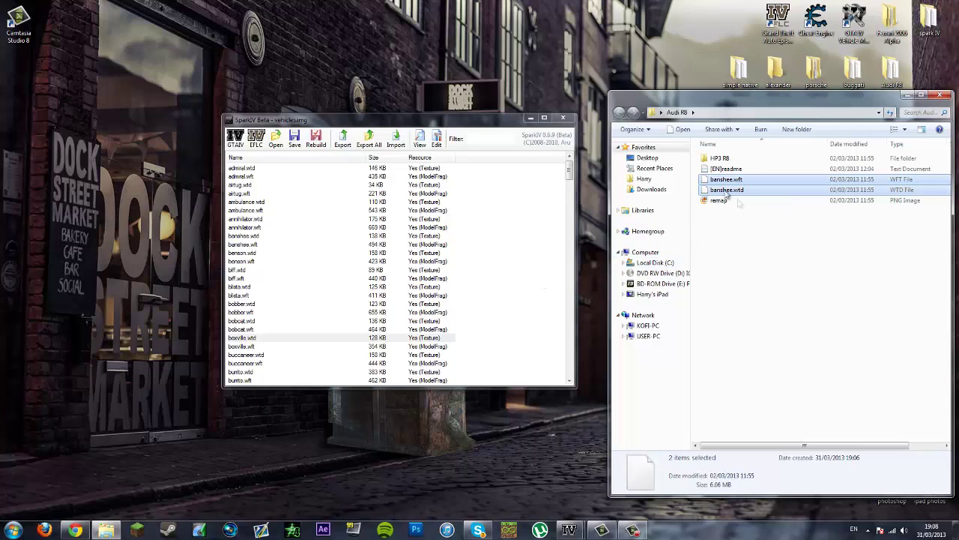
pyautogui.click(777, 253)
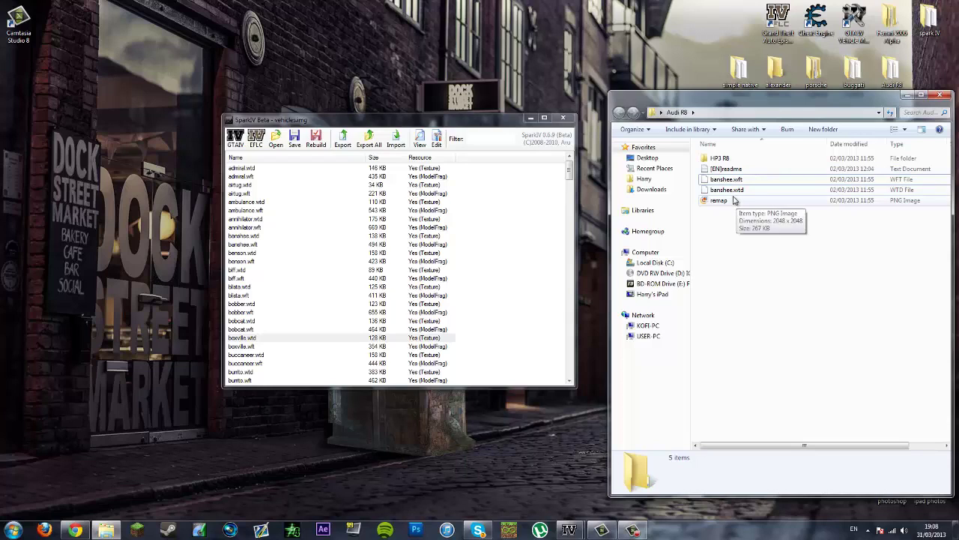
pyautogui.click(796, 182)
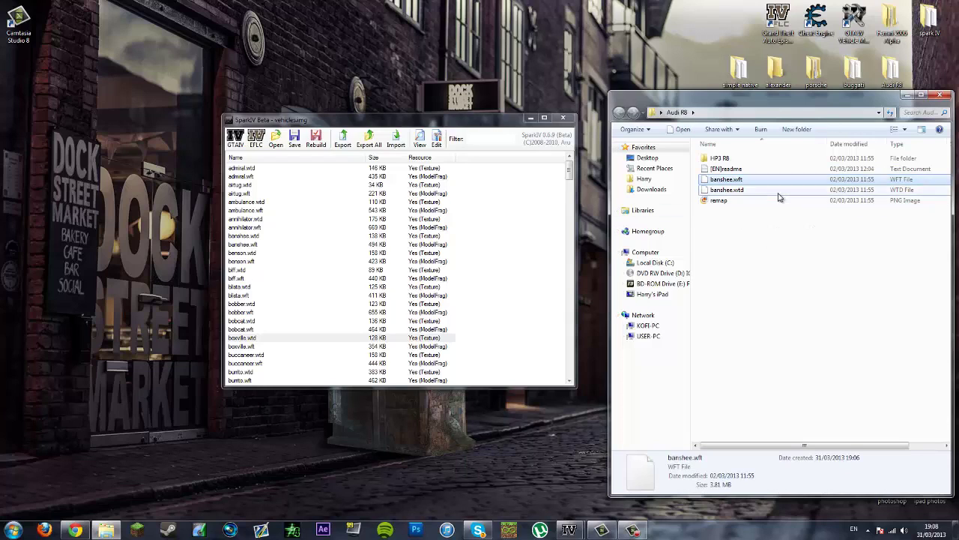
pyautogui.click(775, 189)
pyautogui.click(771, 182)
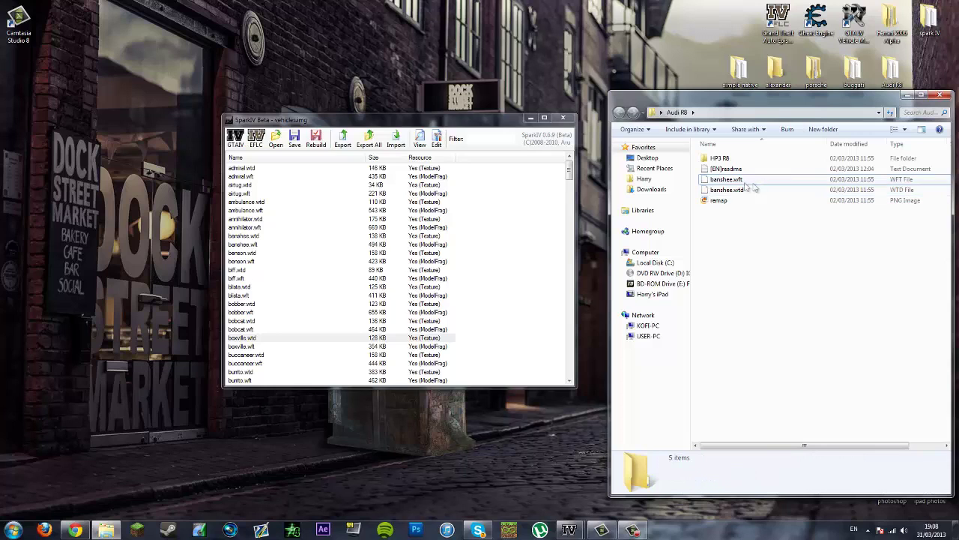
# - Locate the matching banshee.wtd and banshee.wft entries in the vehicles.img file list
pyautogui.click(374, 271)
pyautogui.scroll(-2, 378, 276)
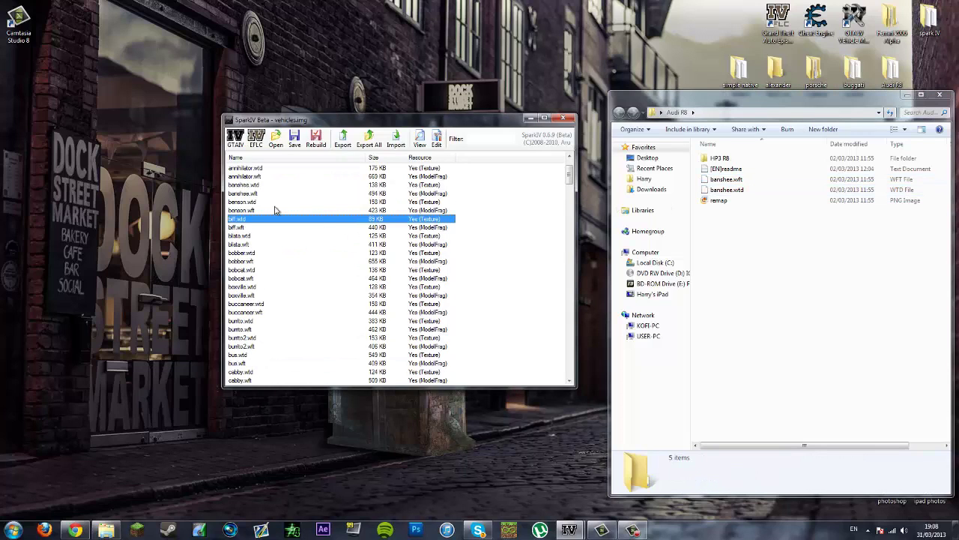
pyautogui.click(250, 186)
pyautogui.click(252, 193)
pyautogui.click(253, 185)
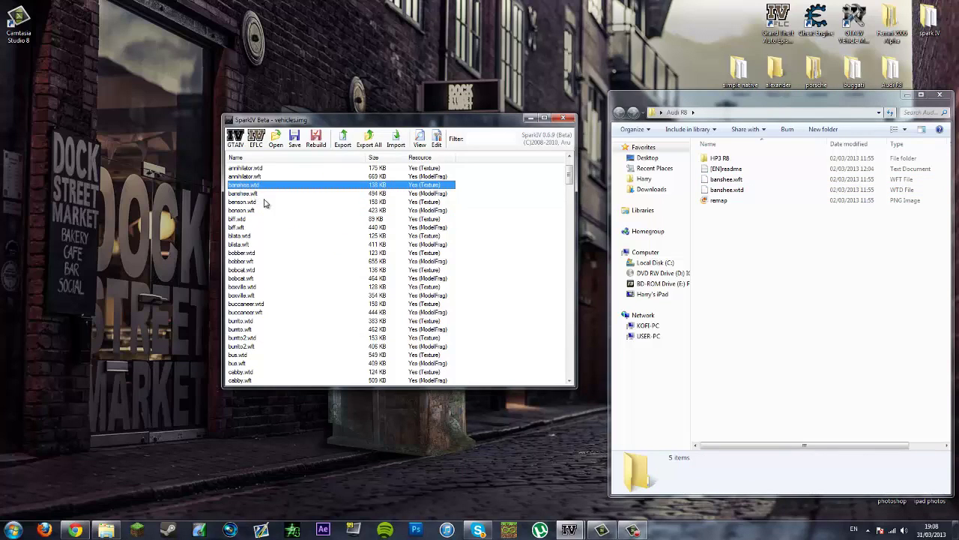
pyautogui.click(262, 201)
pyautogui.click(259, 193)
pyautogui.click(492, 225)
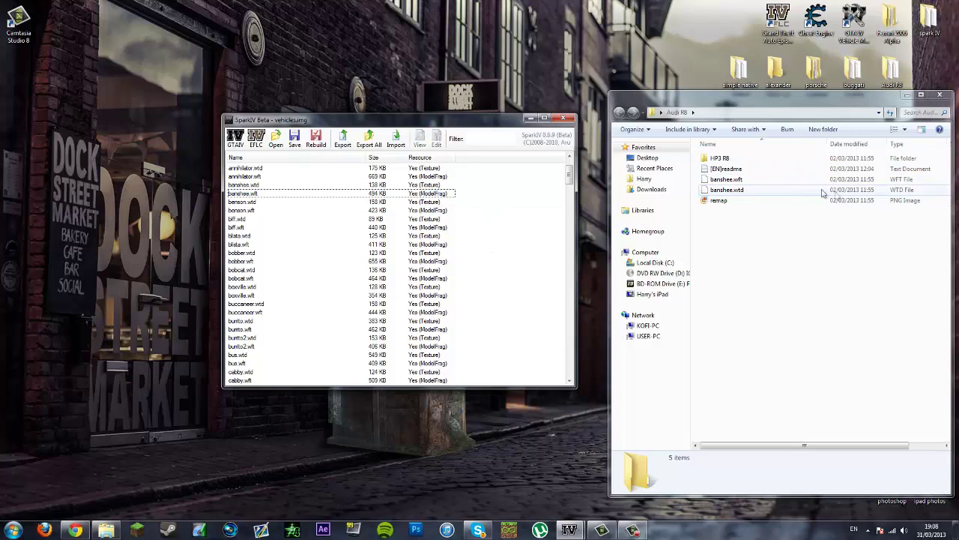
# - Import banshee.wft and banshee.wtd from the desktop's Audi R8 folder into vehicles.img
pyautogui.click(395, 143)
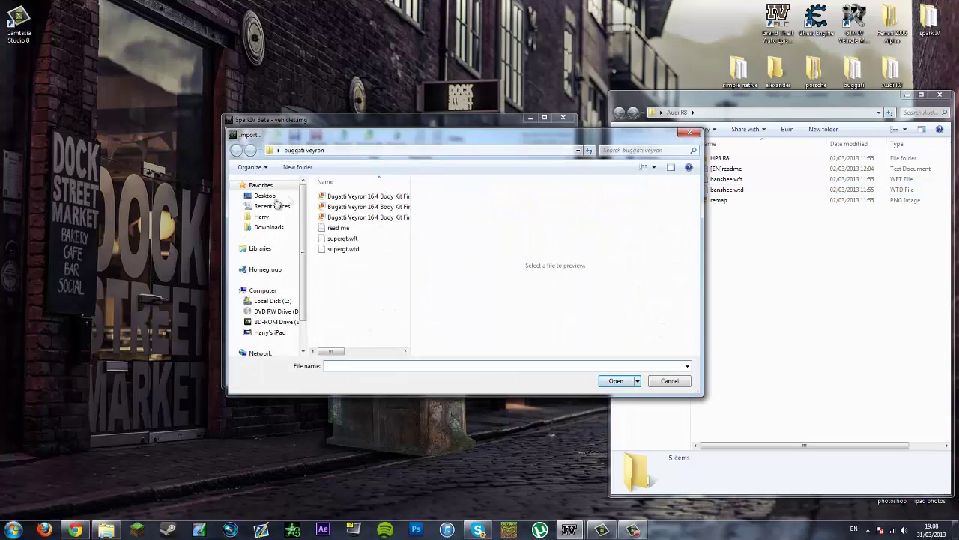
pyautogui.click(266, 196)
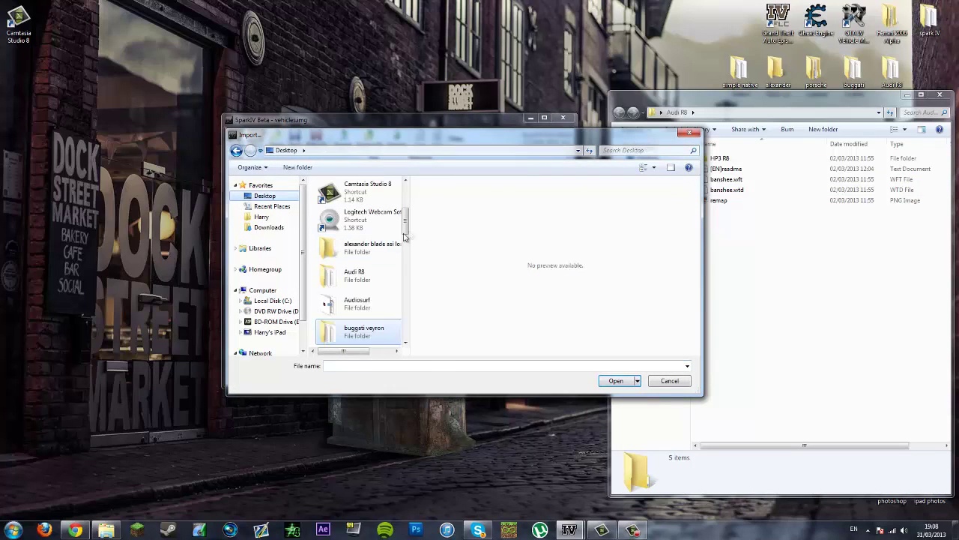
pyautogui.doubleClick(374, 276)
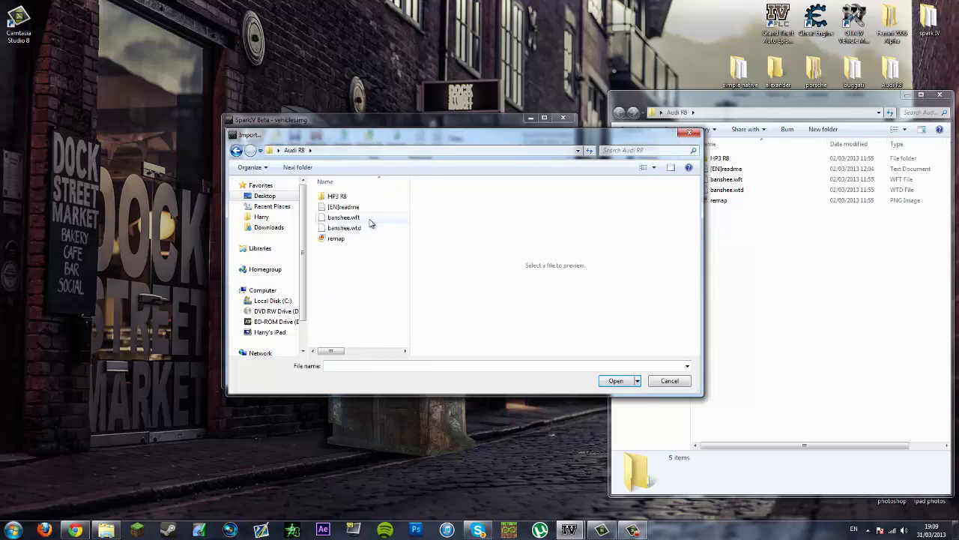
pyautogui.click(370, 219)
pyautogui.keyDown('shift'); pyautogui.click(372, 228); pyautogui.keyUp('shift')
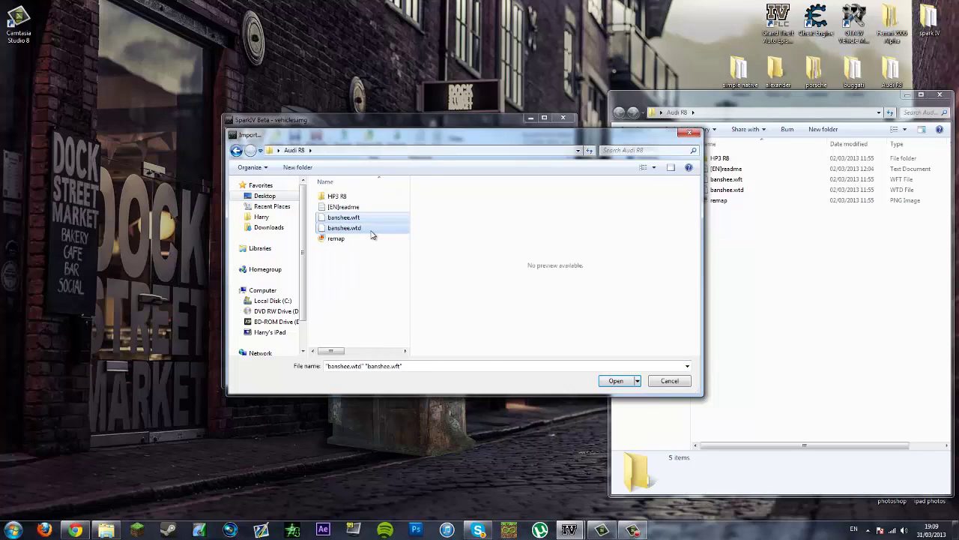
pyautogui.click(618, 380)
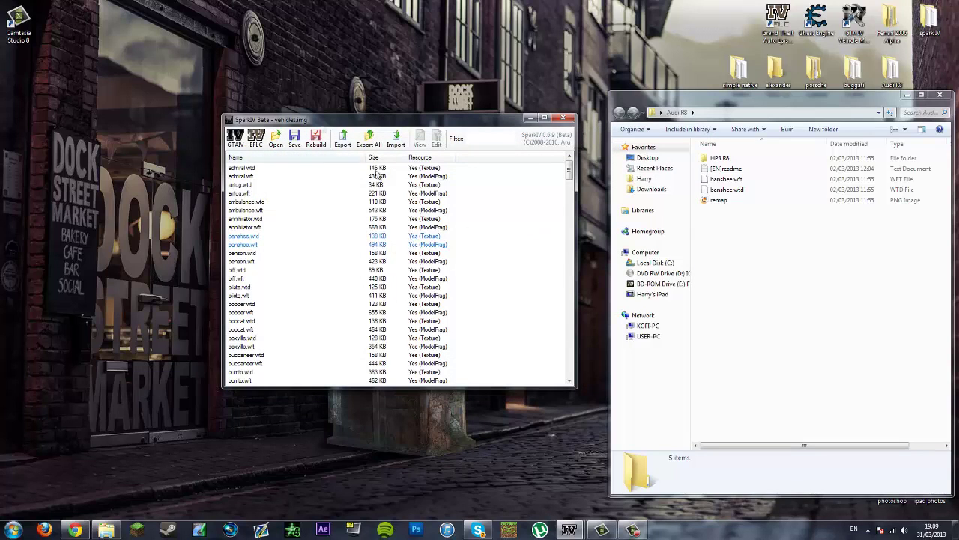
# - Rebuild the vehicles.img archive and save it
pyautogui.click(315, 138)
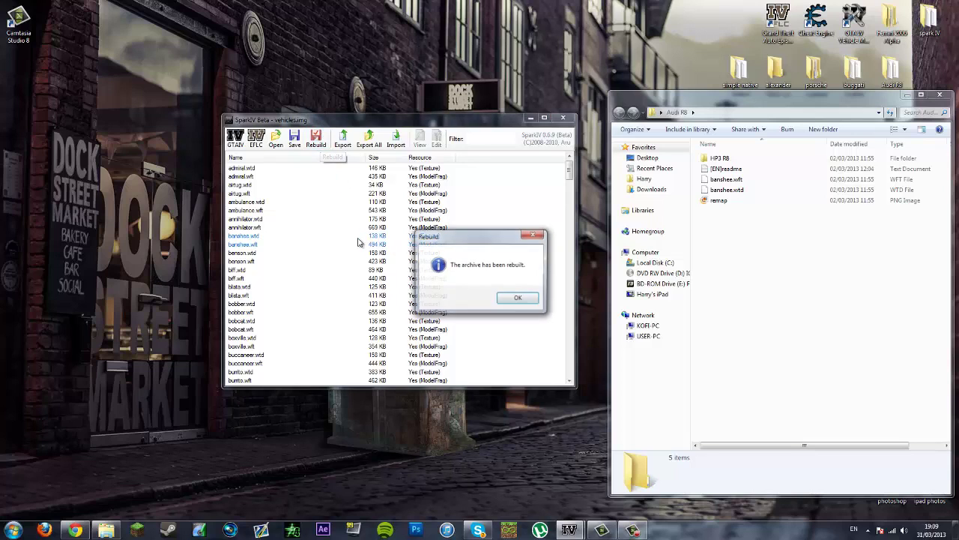
pyautogui.click(516, 299)
pyautogui.click(294, 138)
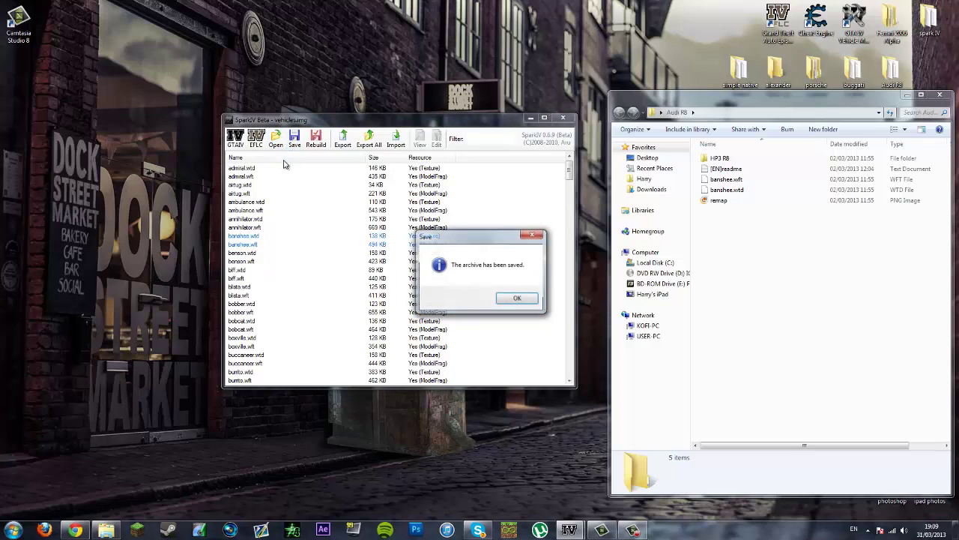
pyautogui.click(516, 303)
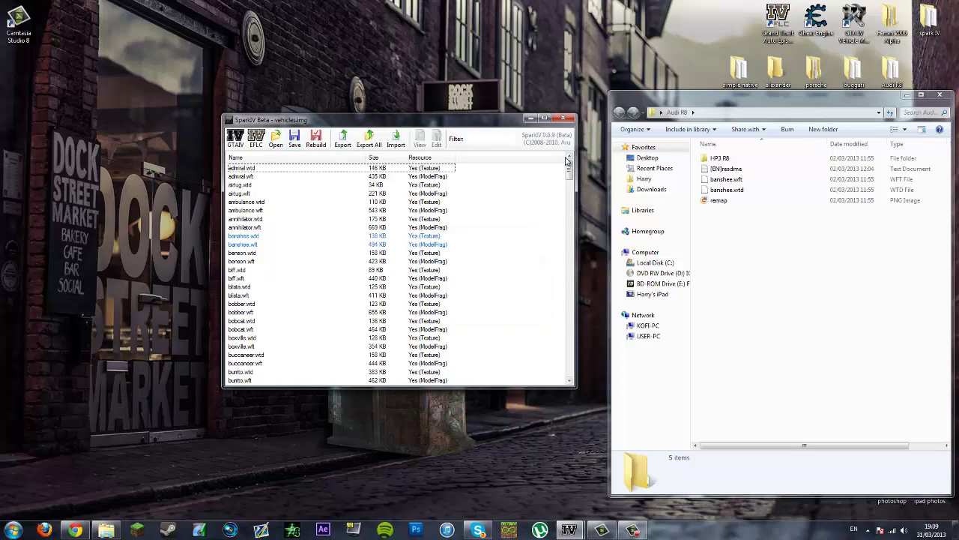
# - Close the vehicles.img window and the Audi R8 folder to clear the desktop
pyautogui.click(564, 120)
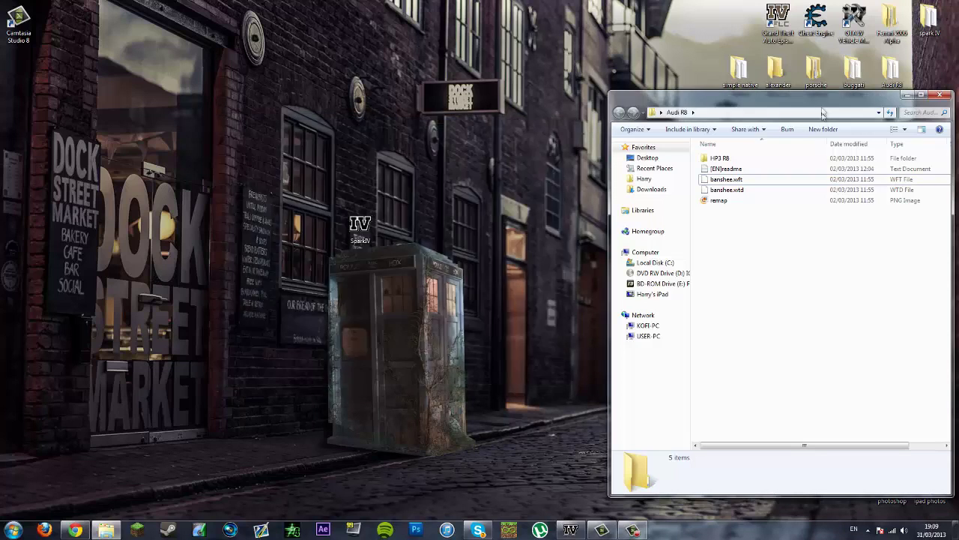
pyautogui.moveTo(853, 98); pyautogui.dragTo(644, 98)
pyautogui.click(729, 96)
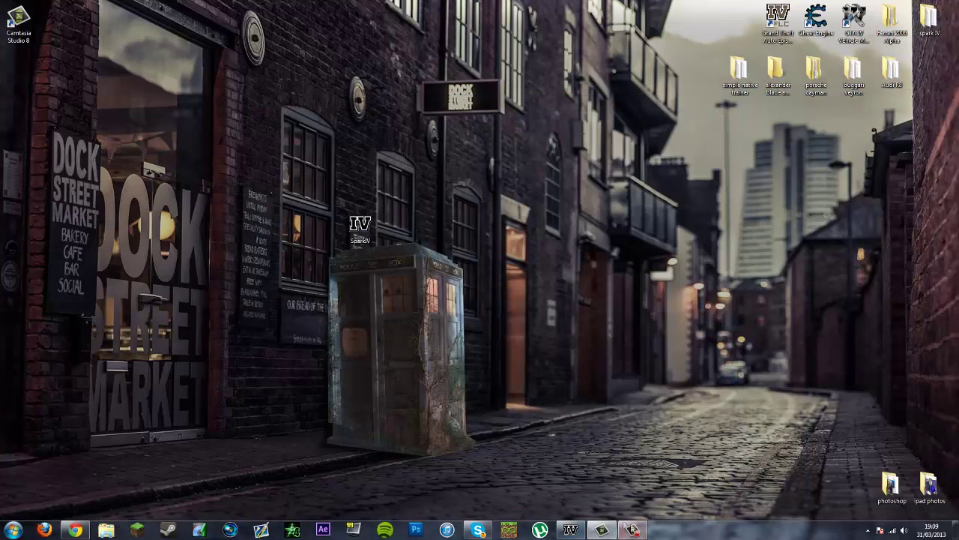
pyautogui.moveTo(636, 531)
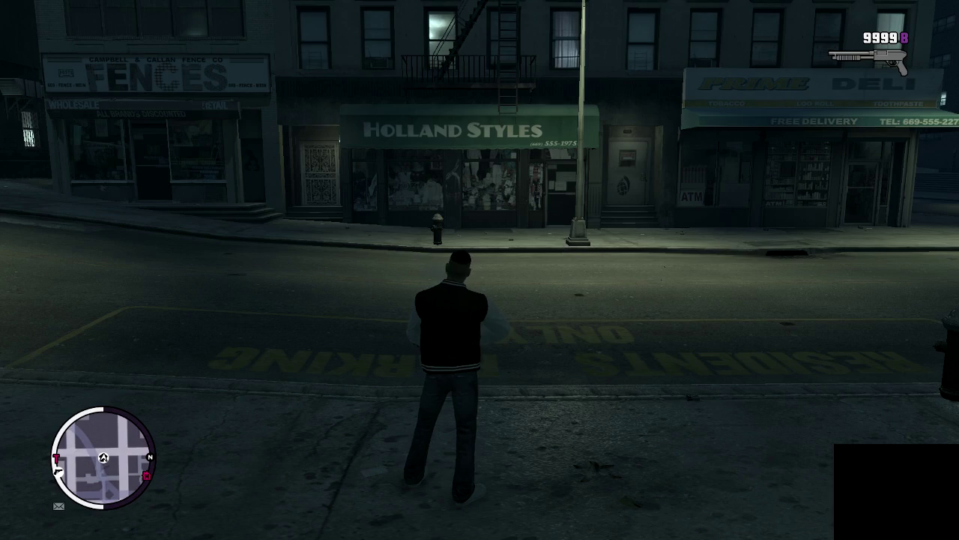
pyautogui.press('w')
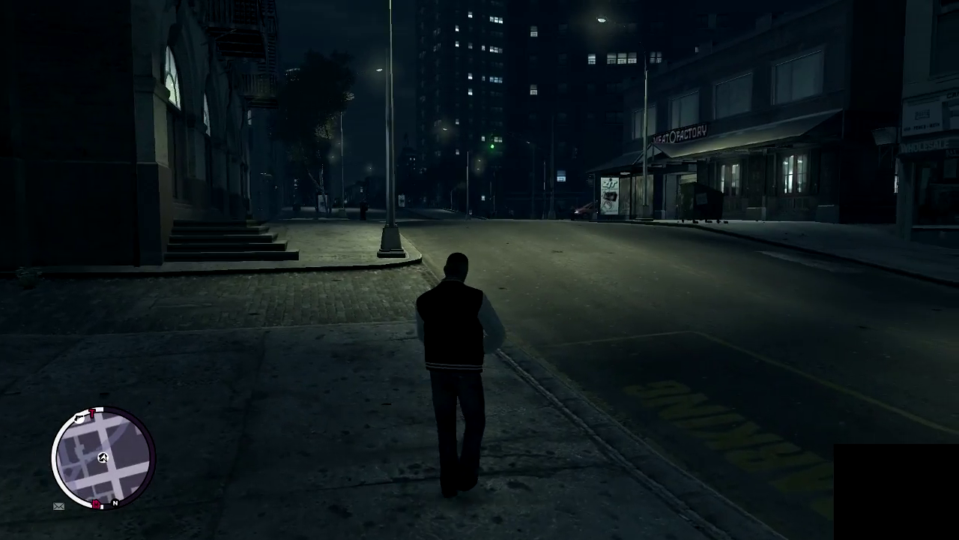
pyautogui.hotkey('shift', 'w')
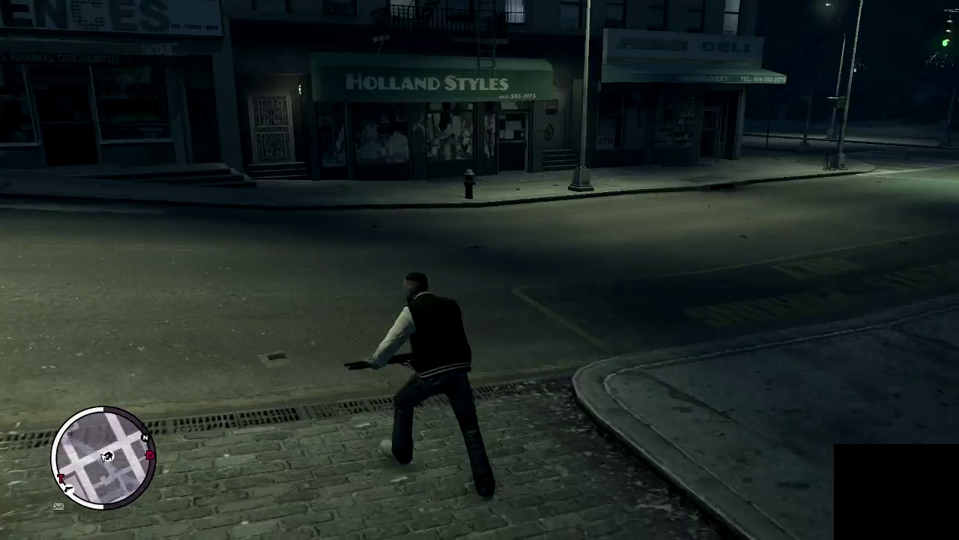
pyautogui.press('w')
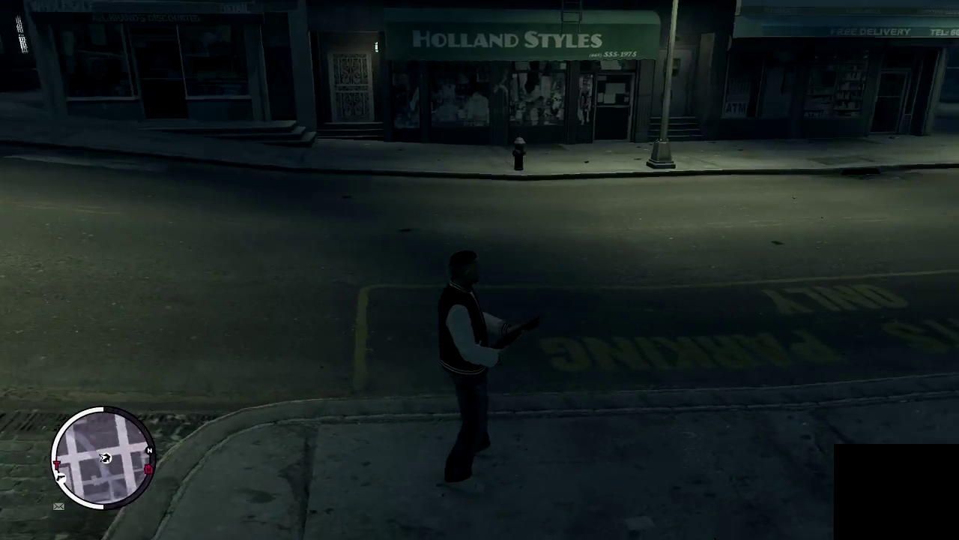
pyautogui.press('w')
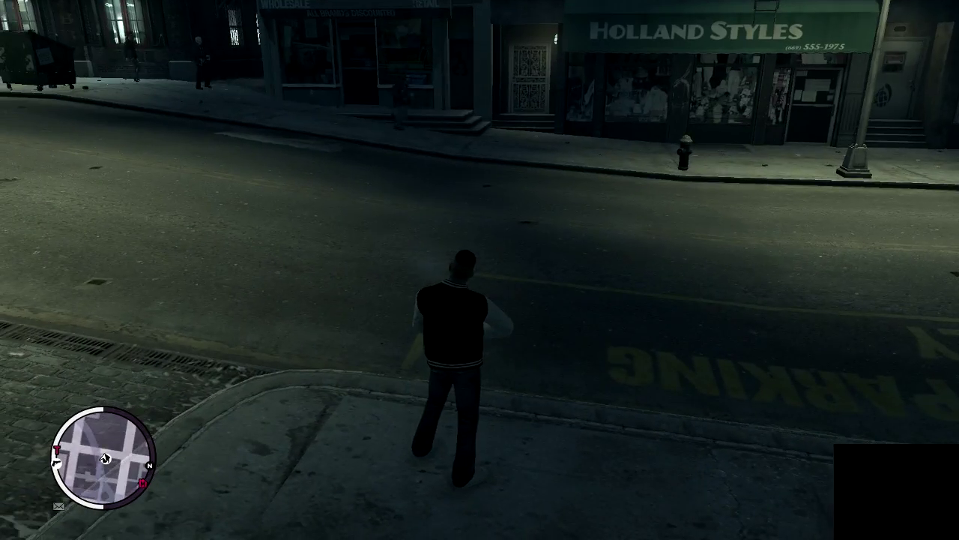
pyautogui.press('d')
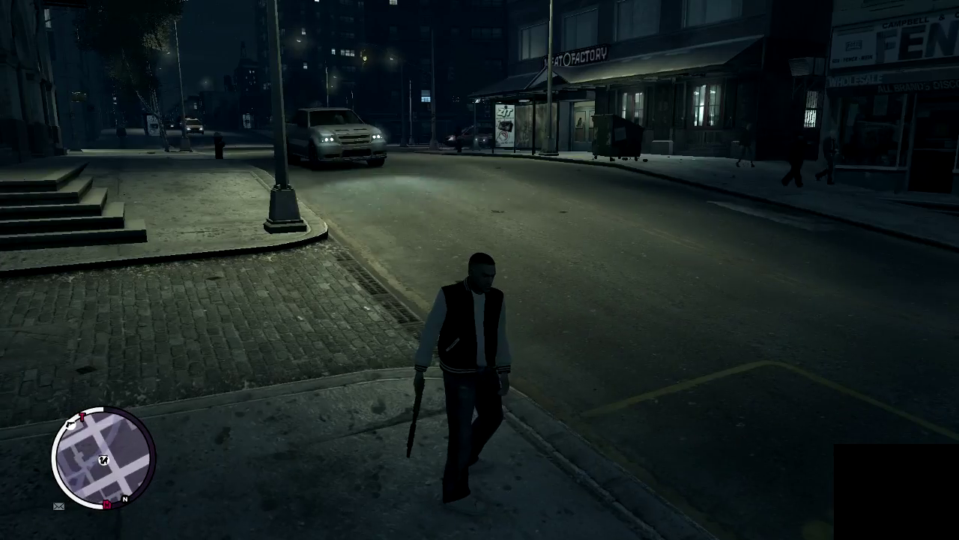
pyautogui.press('w')
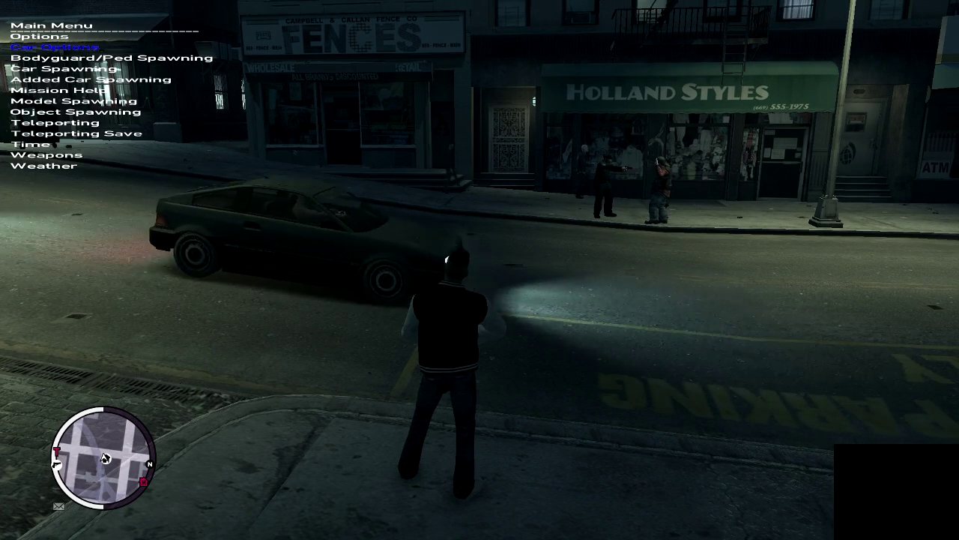
# - Spawn the Banshee in the game through the trainer's Car Spawning options
pyautogui.press('Down')
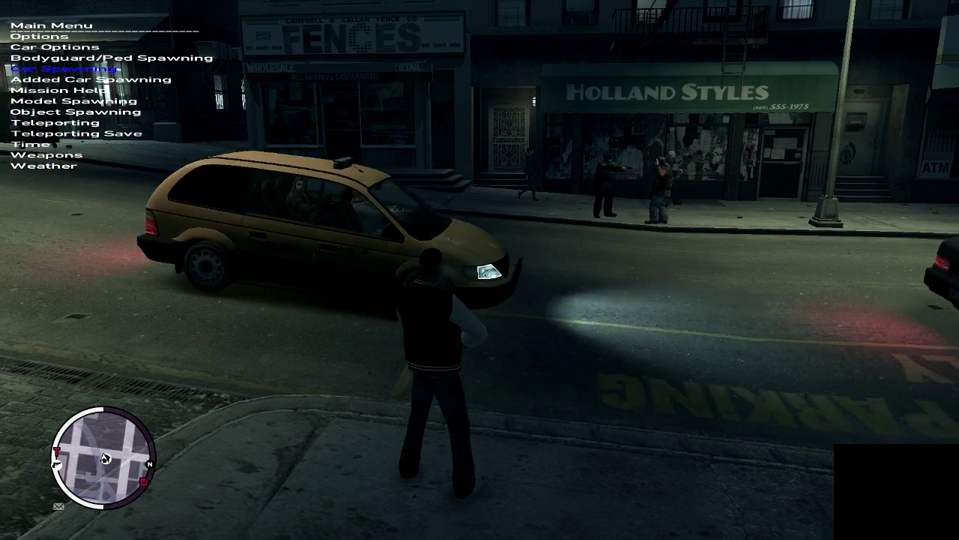
pyautogui.press('Return')
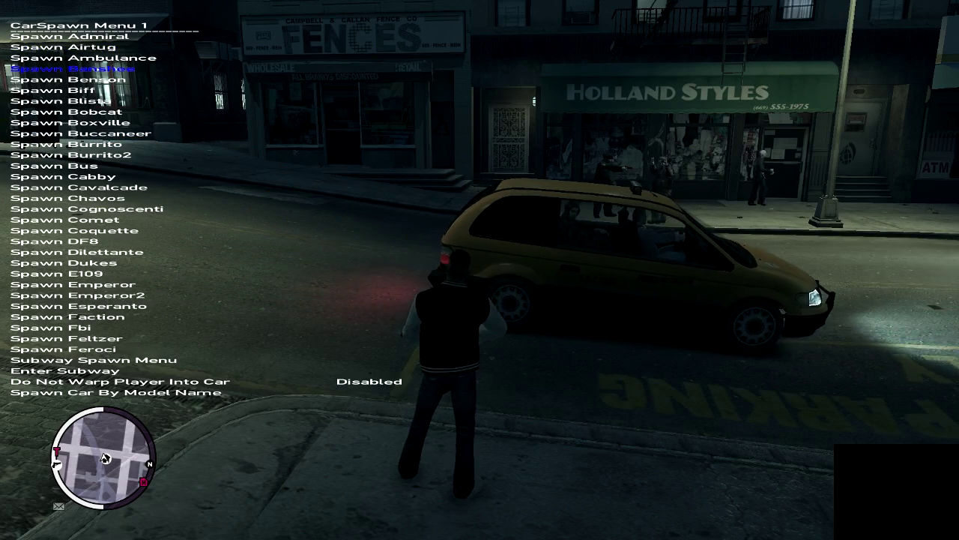
pyautogui.press('Return')
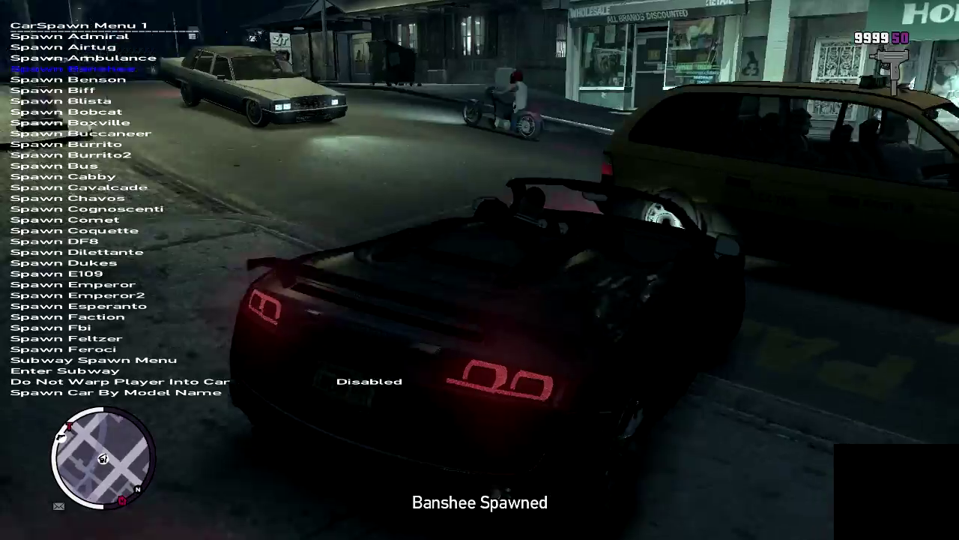
# - Drive the spawned car out along the street towards the intersection and close the trainer menu
pyautogui.press('s')
pyautogui.press('d')
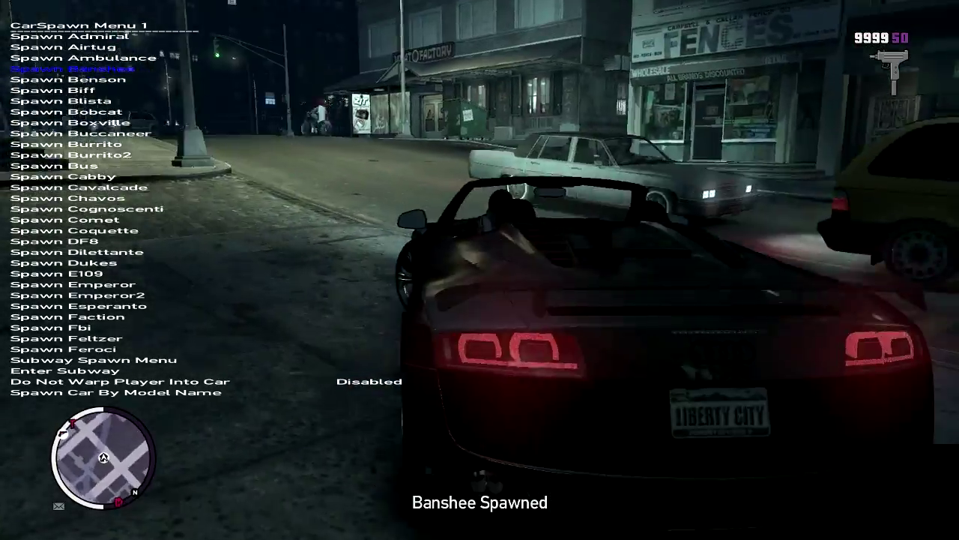
pyautogui.press('w')
pyautogui.press('a')
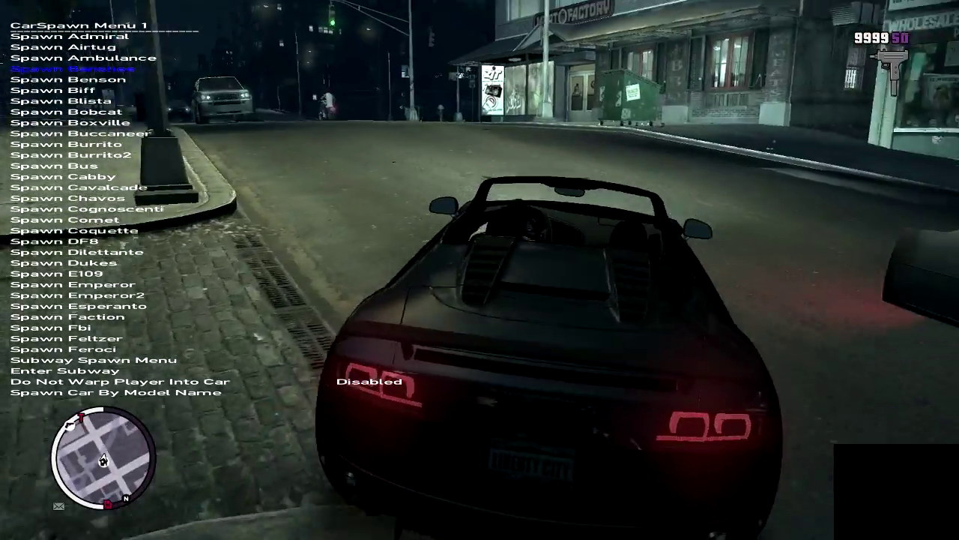
pyautogui.press('BackSpace')
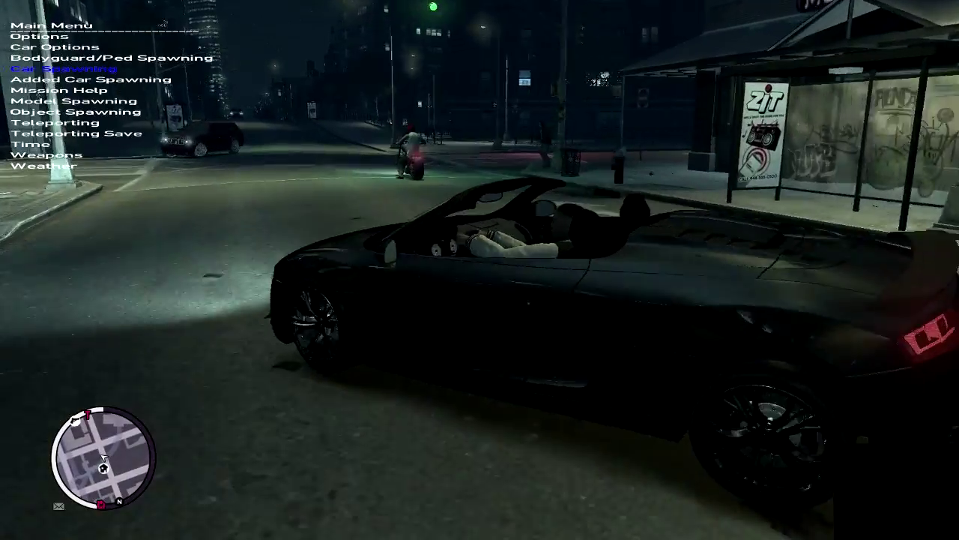
pyautogui.press('BackSpace')
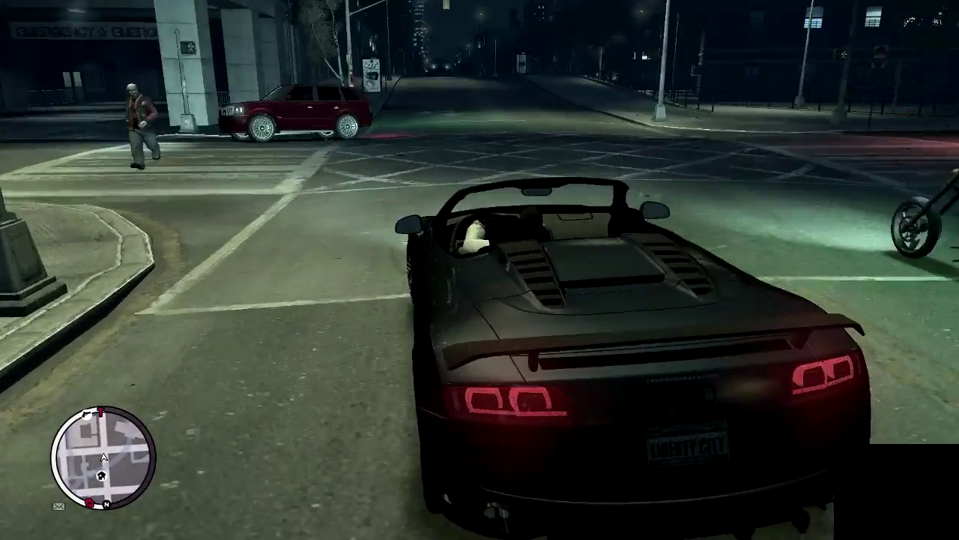